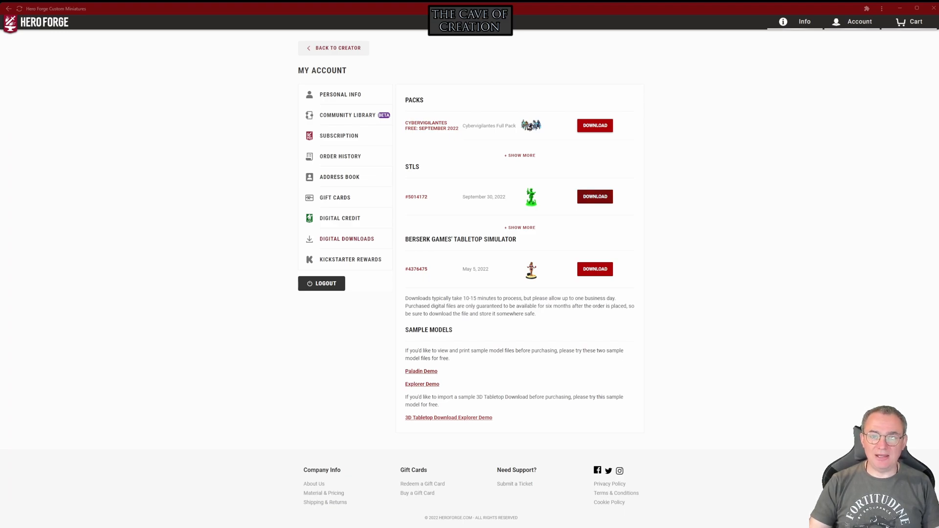
Download the STL dated September 30, 2022 from the account's digital downloads, and switch to Lychee Slicer
{"action": "left_click", "coordinate": [596, 197]}
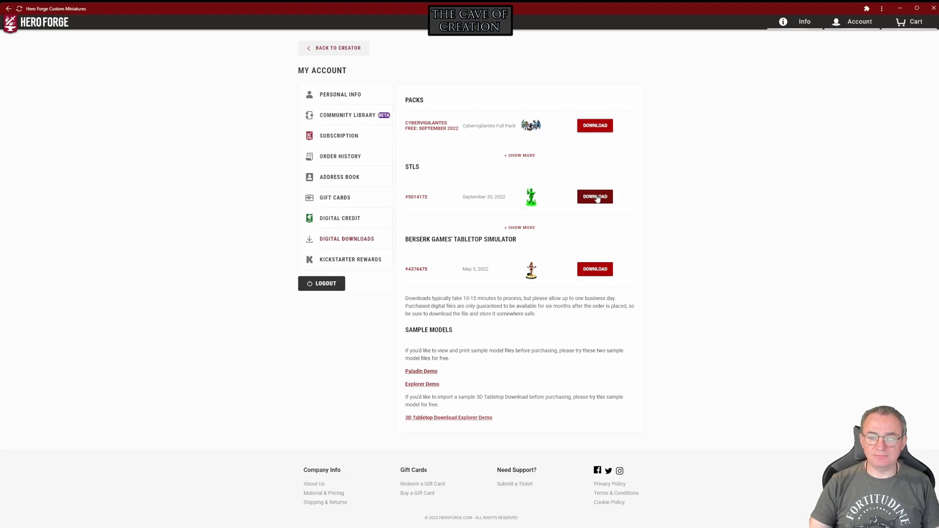
{"action": "left_click", "coordinate": [597, 198]}
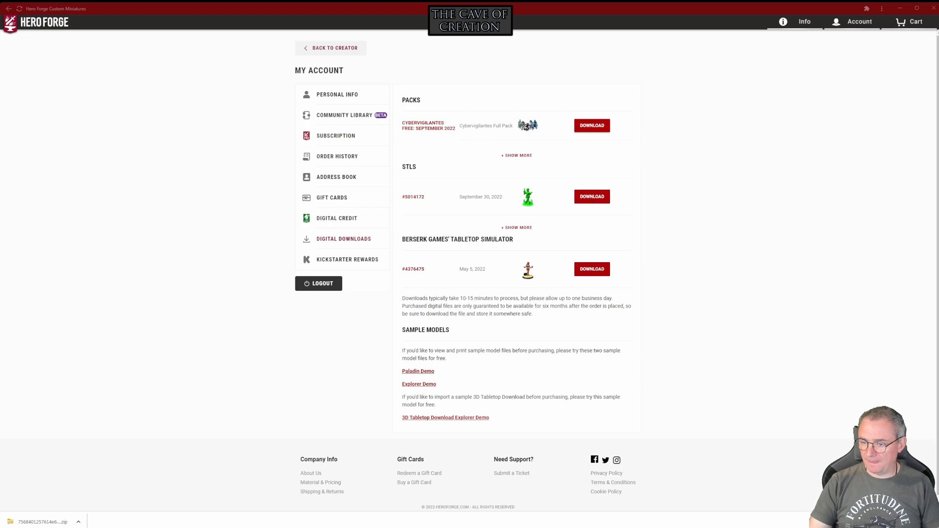
{"action": "key", "text": "alt+Tab"}
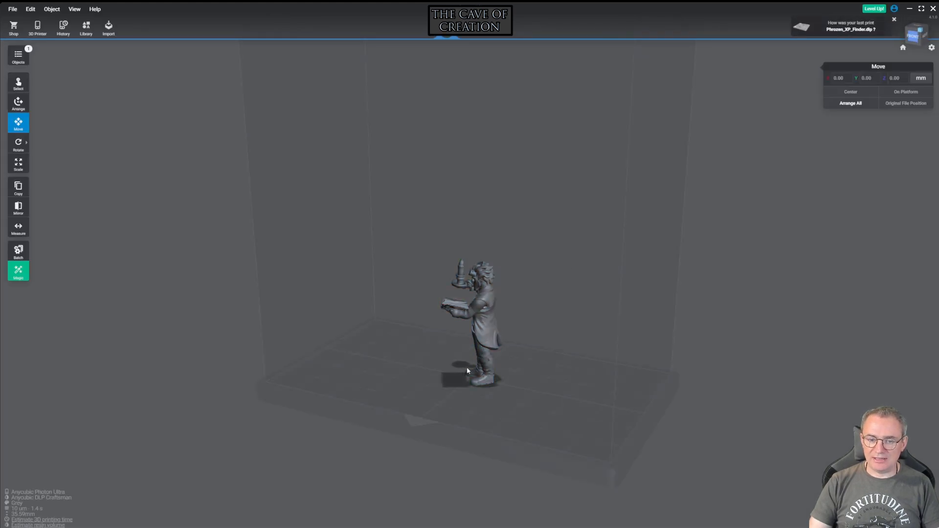
Raise the inventor figure to about 10.28 mm above the platform and tilt it back about 31° around the Y axis
{"action": "left_click_drag", "start_coordinate": [409, 378], "coordinate": [90, 336]}
{"action": "scroll", "coordinate": [490, 366], "scroll_direction": "up", "scroll_amount": 3}
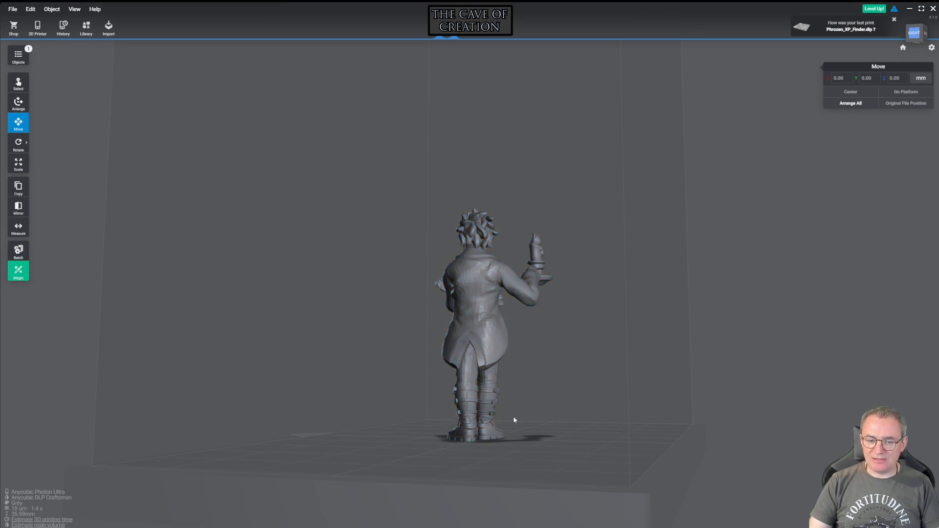
{"action": "left_click_drag", "start_coordinate": [329, 379], "coordinate": [580, 390]}
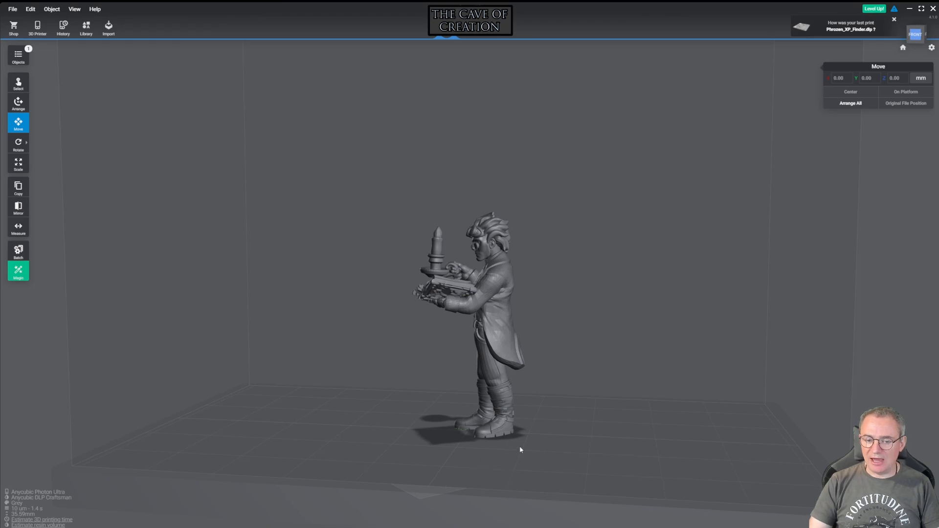
{"action": "left_click_drag", "start_coordinate": [362, 409], "coordinate": [448, 415]}
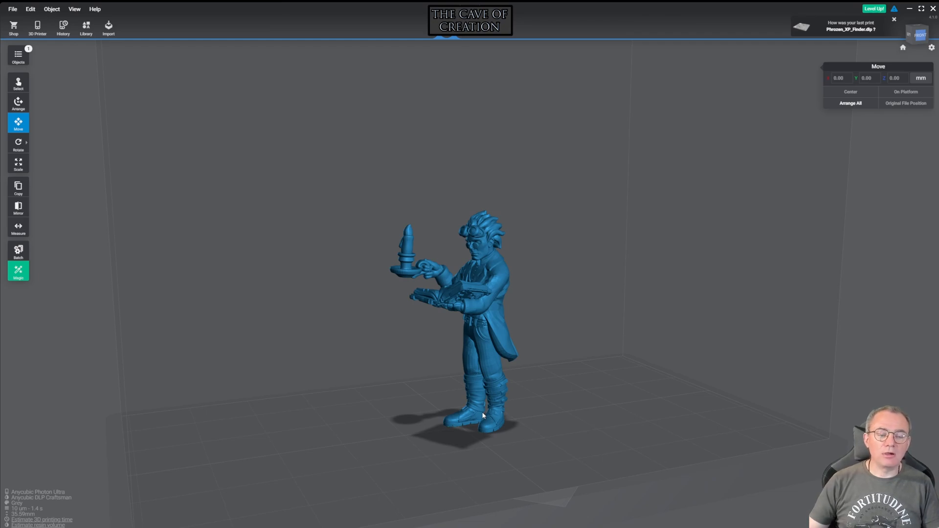
{"action": "left_click_drag", "start_coordinate": [367, 350], "coordinate": [288, 342]}
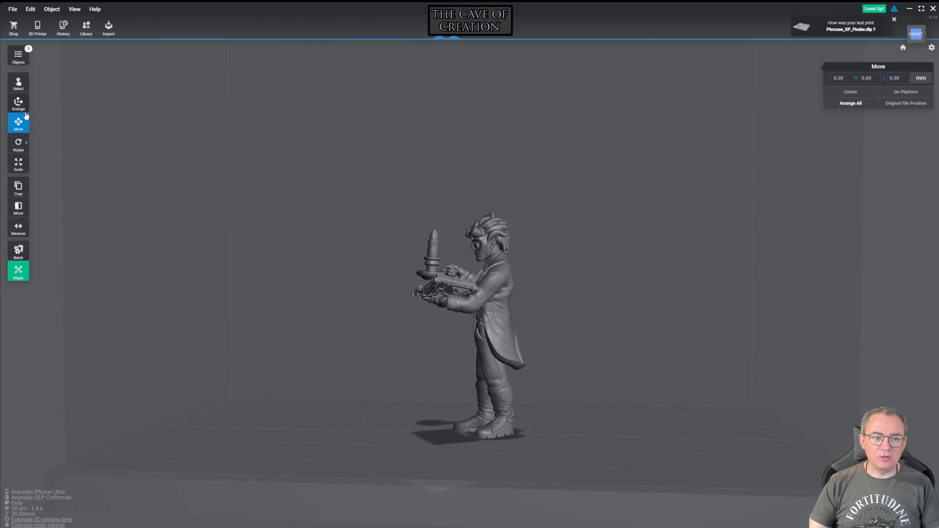
{"action": "left_click", "coordinate": [437, 261]}
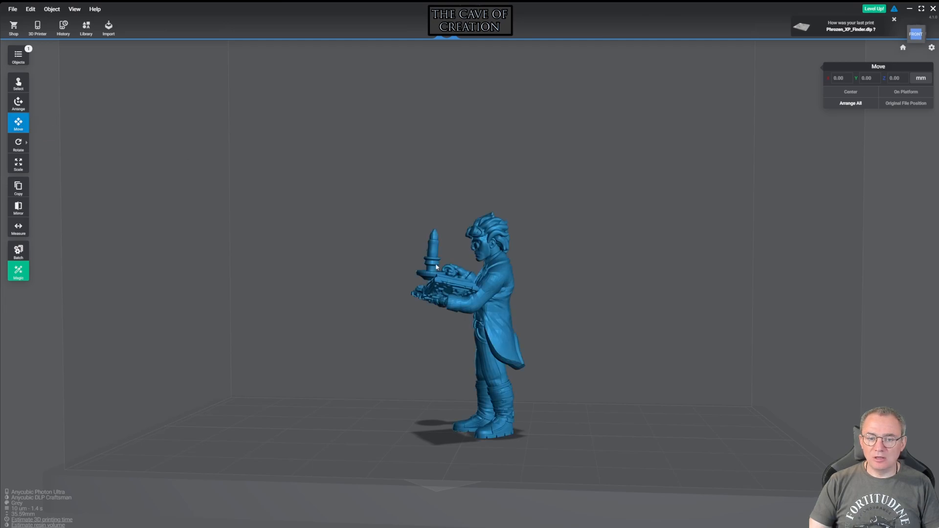
{"action": "left_click", "coordinate": [487, 295]}
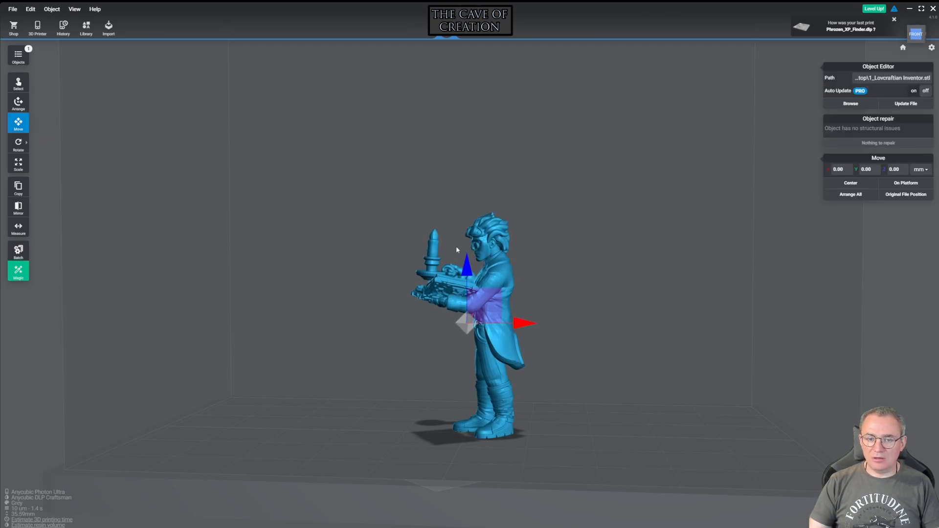
{"action": "left_click_drag", "start_coordinate": [465, 265], "coordinate": [467, 199]}
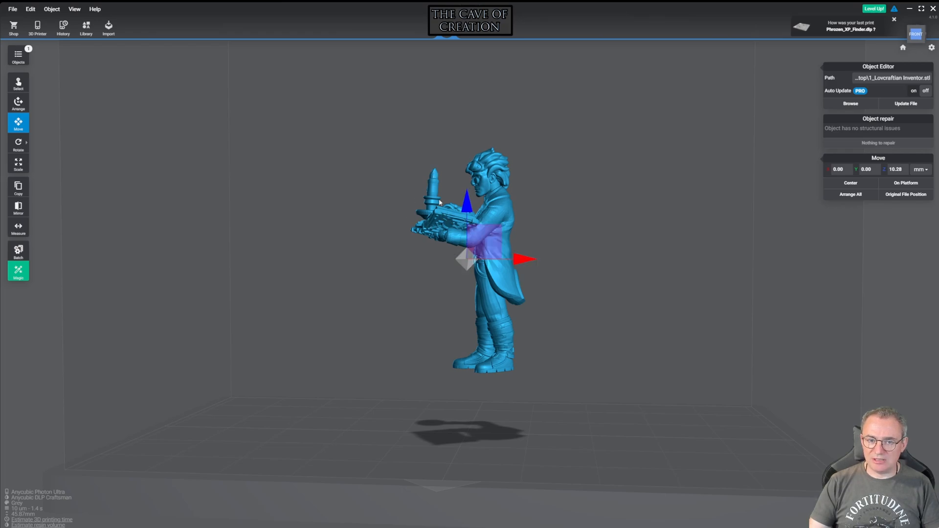
{"action": "left_click", "coordinate": [18, 143]}
{"action": "left_click_drag", "start_coordinate": [492, 209], "coordinate": [531, 235]}
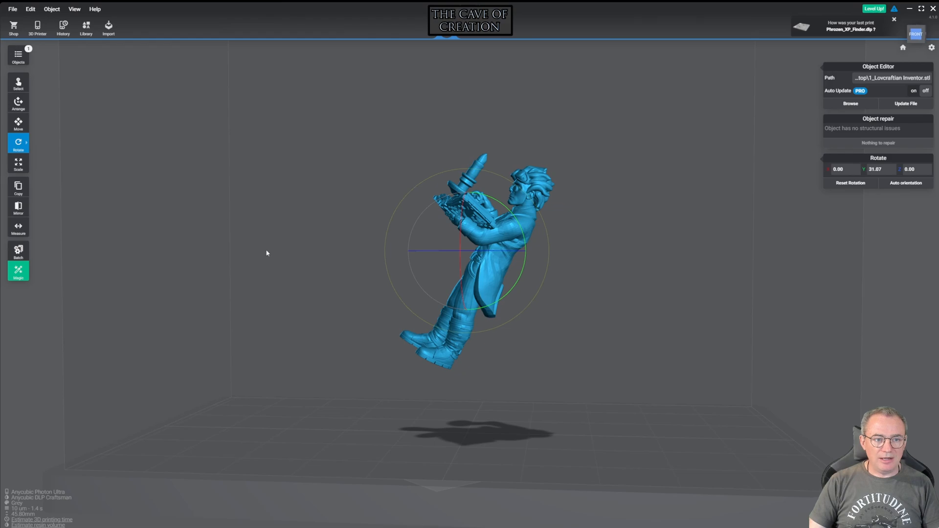
Lower the figure to about 1.65 mm above the platform and tilt it further back, to about 37.44° around the Y axis
{"action": "left_click", "coordinate": [21, 125]}
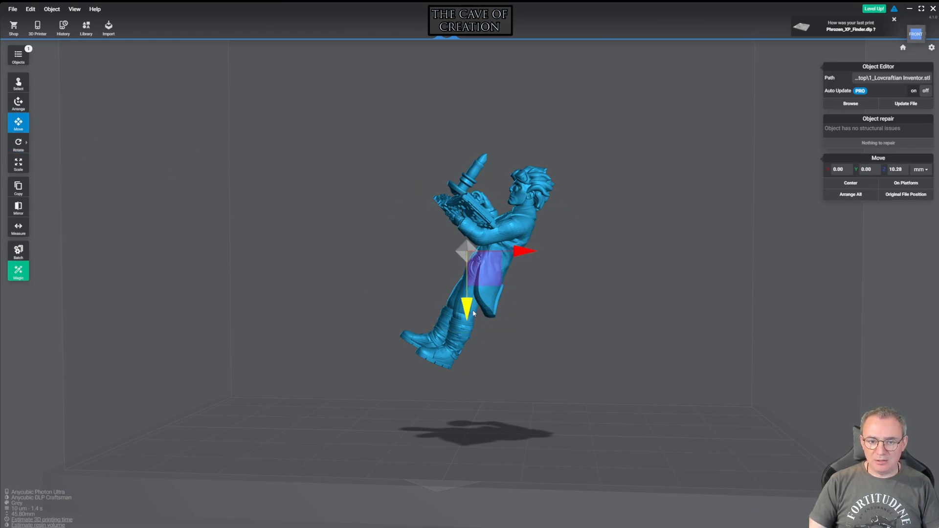
{"action": "left_click_drag", "start_coordinate": [467, 307], "coordinate": [468, 364]}
{"action": "right_click_drag", "start_coordinate": [327, 332], "coordinate": [298, 318]}
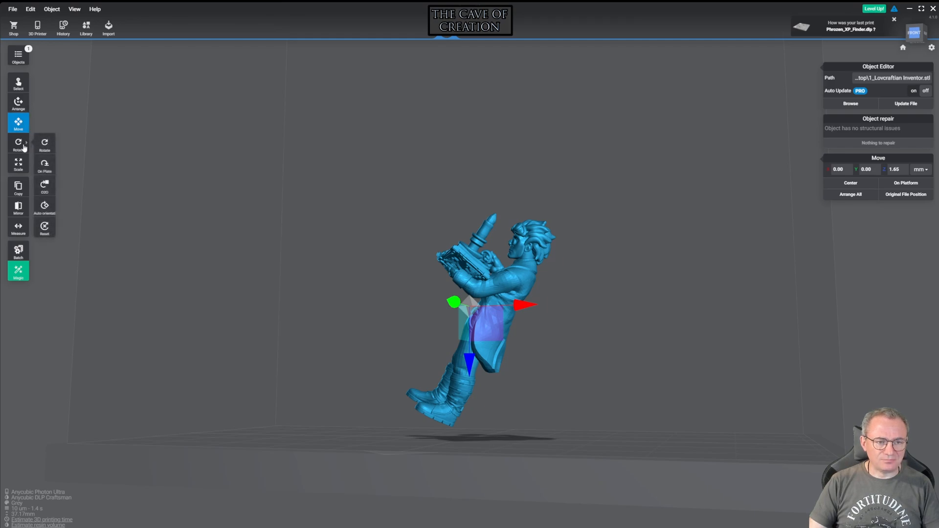
{"action": "left_click", "coordinate": [43, 145]}
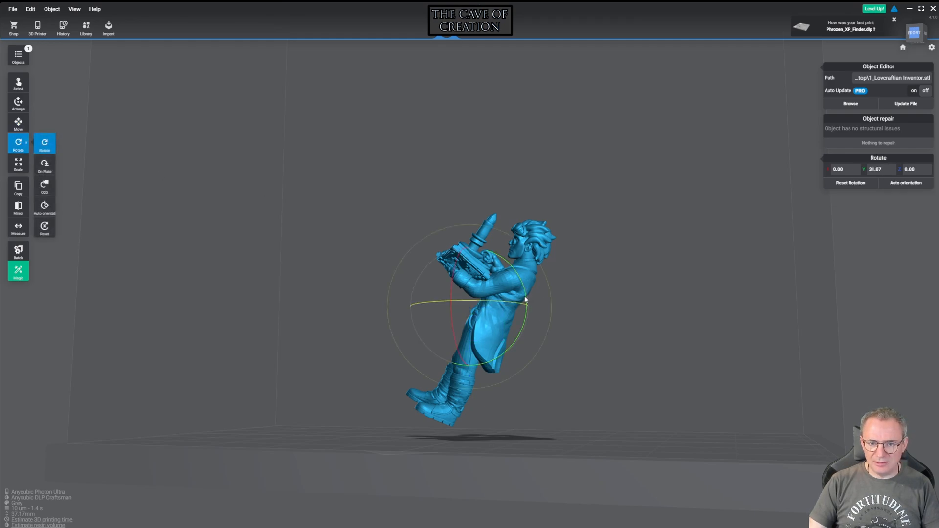
{"action": "left_click_drag", "start_coordinate": [550, 296], "coordinate": [564, 144]}
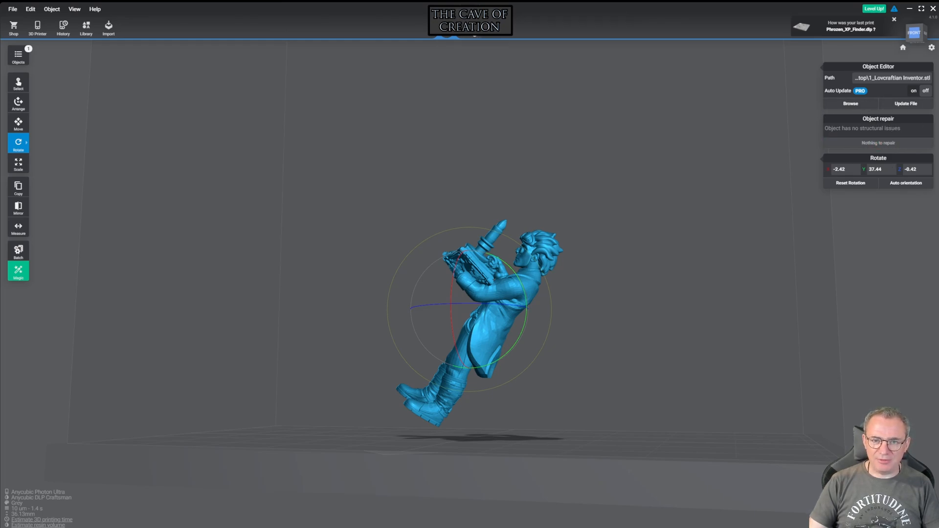
Generate automatic supports for the figure with the Light preset and Normal density
{"action": "left_click", "coordinate": [473, 30]}
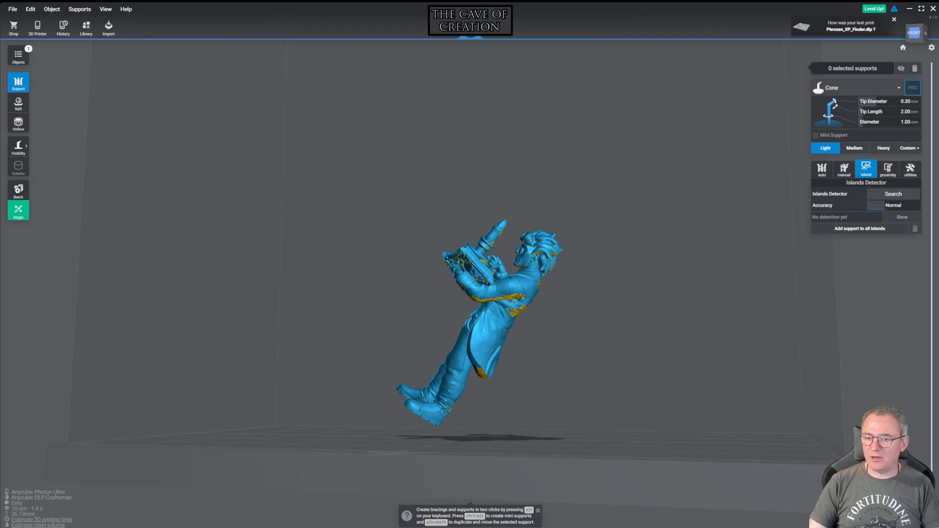
{"action": "left_click", "coordinate": [820, 171]}
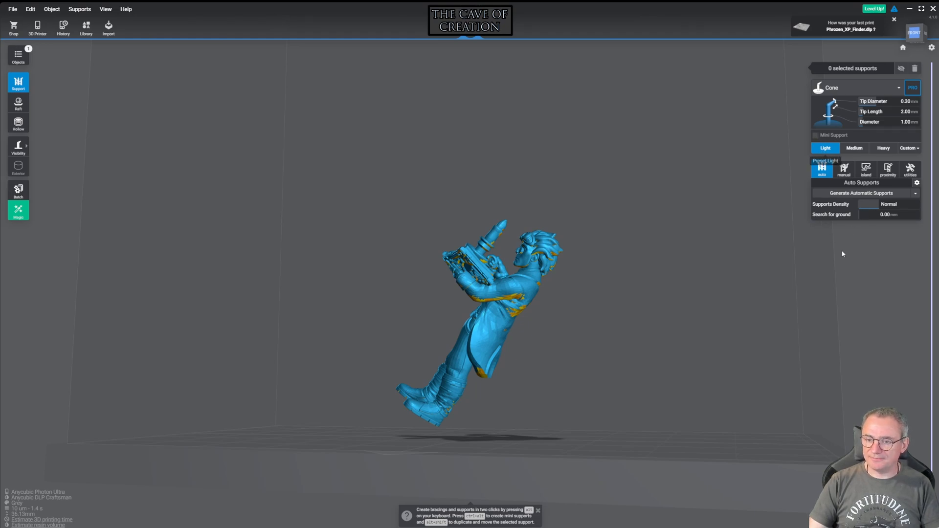
{"action": "left_click", "coordinate": [847, 194]}
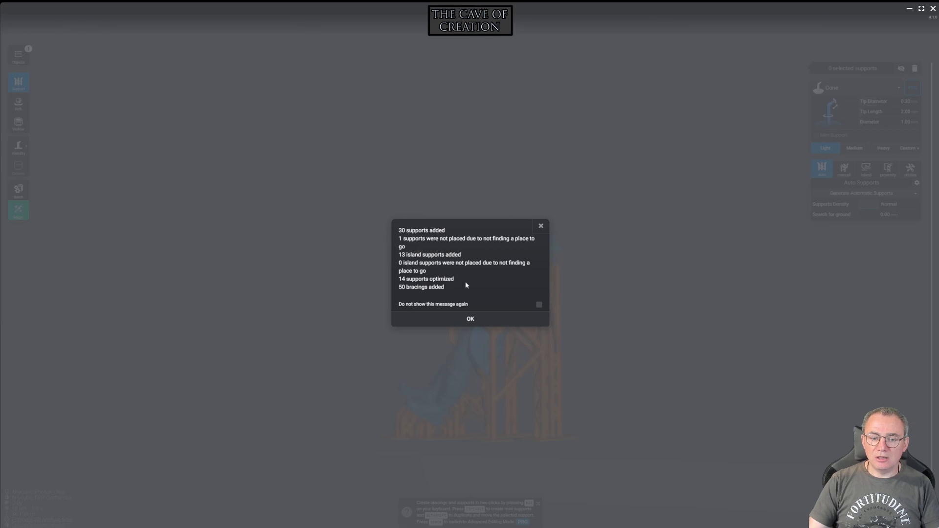
{"action": "left_click", "coordinate": [459, 319]}
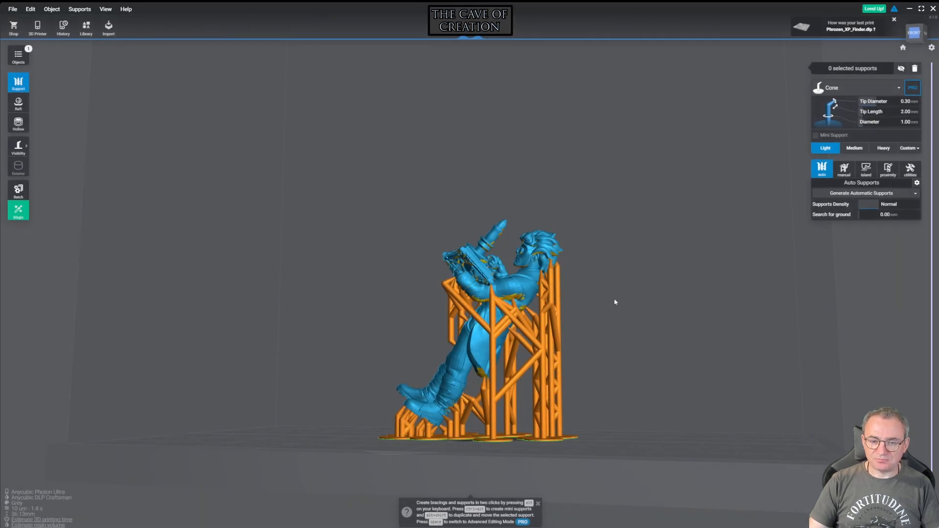
Inspect the generated supports around the figure and set the angled support under the coat tail to the Medium preset
{"action": "scroll", "coordinate": [604, 298], "scroll_direction": "up", "scroll_amount": 6}
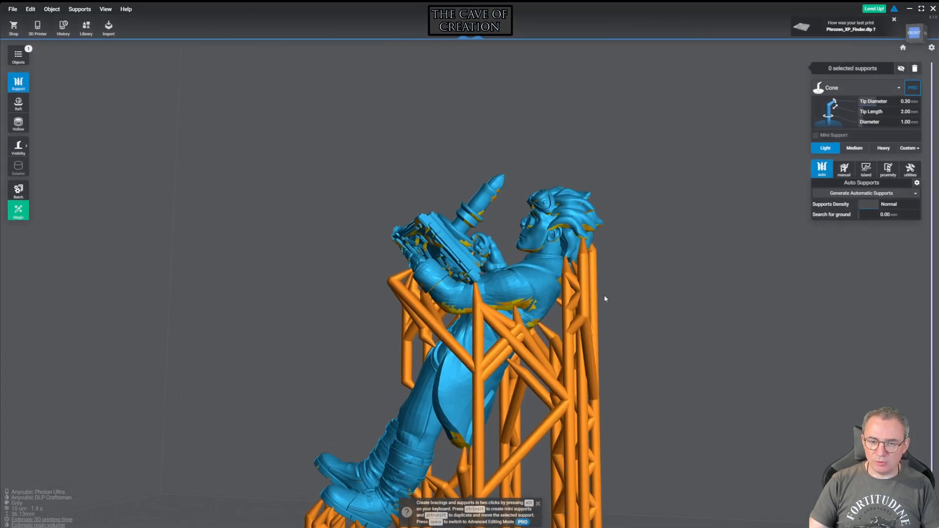
{"action": "right_click_drag", "start_coordinate": [645, 336], "coordinate": [720, 342]}
{"action": "right_click_drag", "start_coordinate": [517, 249], "coordinate": [443, 446]}
{"action": "scroll", "coordinate": [685, 321], "scroll_direction": "down", "scroll_amount": 5}
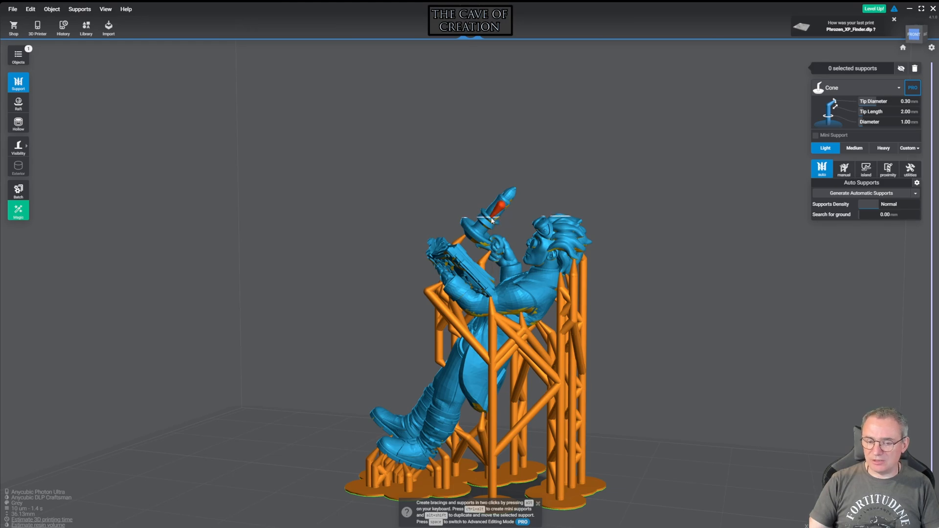
{"action": "left_click_drag", "start_coordinate": [315, 291], "coordinate": [381, 276]}
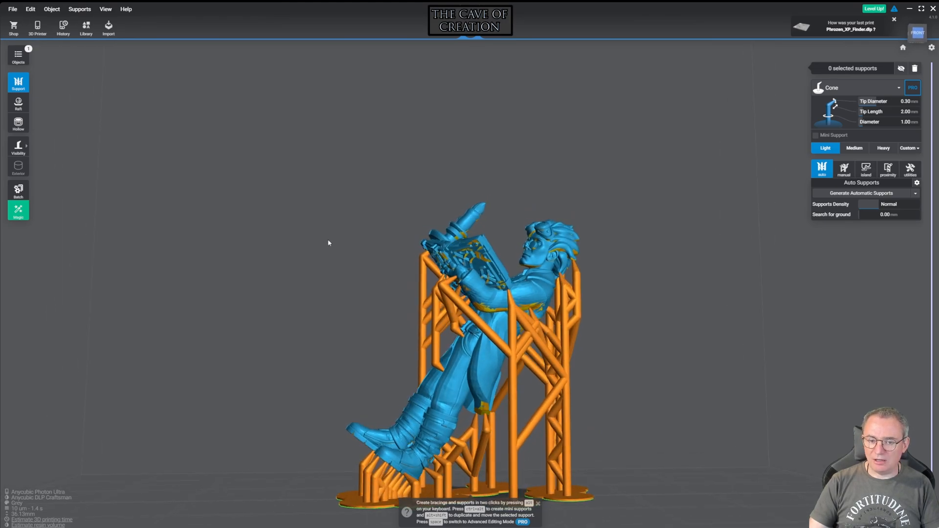
{"action": "left_click_drag", "start_coordinate": [329, 253], "coordinate": [280, 277]}
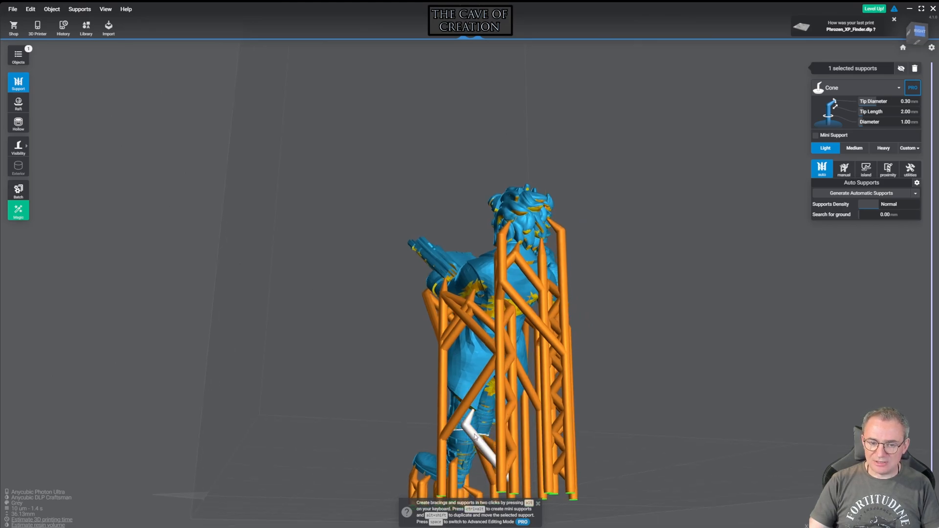
{"action": "left_click", "coordinate": [854, 148]}
Switch to manual support editing and set the support behind the figure's lower back to the Medium preset
{"action": "left_click_drag", "start_coordinate": [723, 257], "coordinate": [506, 405]}
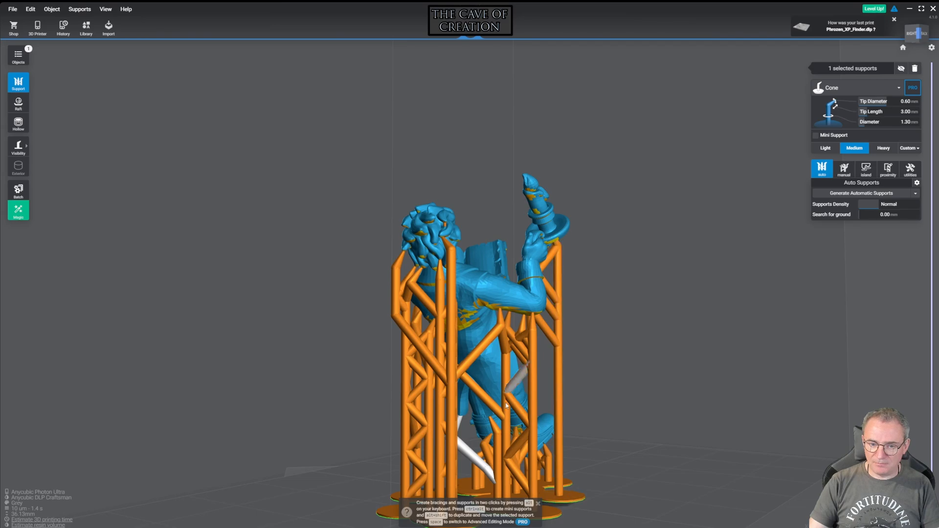
{"action": "left_click", "coordinate": [495, 435]}
{"action": "left_click", "coordinate": [844, 170]}
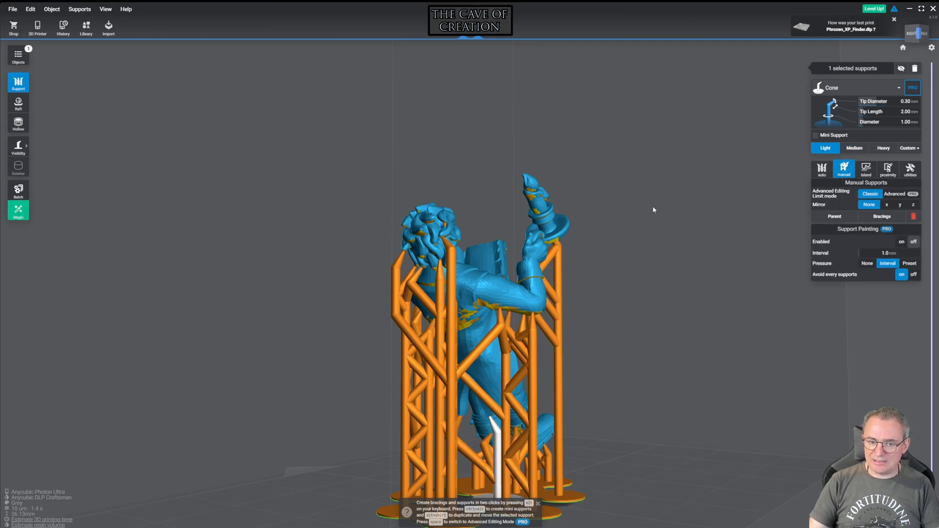
{"action": "mouse_move", "coordinate": [296, 264]}
{"action": "left_mouse_down"}
{"action": "mouse_move", "coordinate": [360, 250]}
{"action": "mouse_move", "coordinate": [593, 239]}
{"action": "mouse_move", "coordinate": [377, 253]}
{"action": "mouse_move", "coordinate": [604, 251]}
{"action": "mouse_move", "coordinate": [537, 378]}
{"action": "left_mouse_up"}
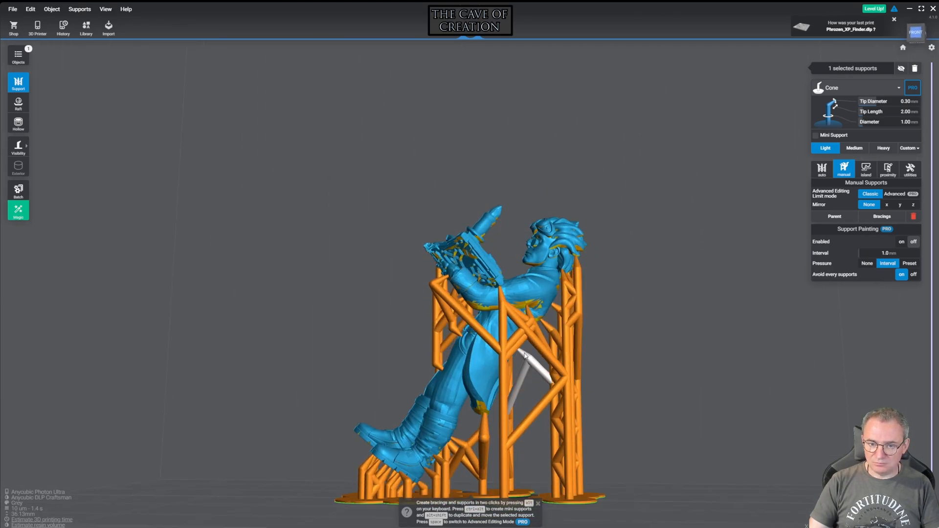
{"action": "left_click", "coordinate": [854, 147]}
Set the neighbouring support behind the coat and the support under the boot to the Medium preset
{"action": "mouse_move", "coordinate": [759, 253]}
{"action": "left_mouse_down"}
{"action": "mouse_move", "coordinate": [680, 254]}
{"action": "mouse_move", "coordinate": [583, 273]}
{"action": "mouse_move", "coordinate": [503, 252]}
{"action": "mouse_move", "coordinate": [764, 263]}
{"action": "left_mouse_up"}
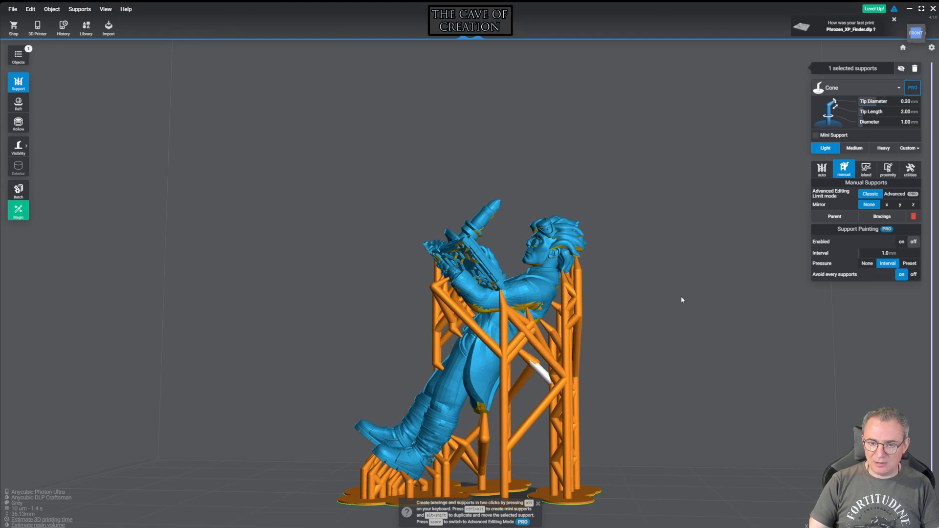
{"action": "left_click_drag", "start_coordinate": [658, 238], "coordinate": [700, 265]}
{"action": "left_click_drag", "start_coordinate": [626, 301], "coordinate": [511, 389]}
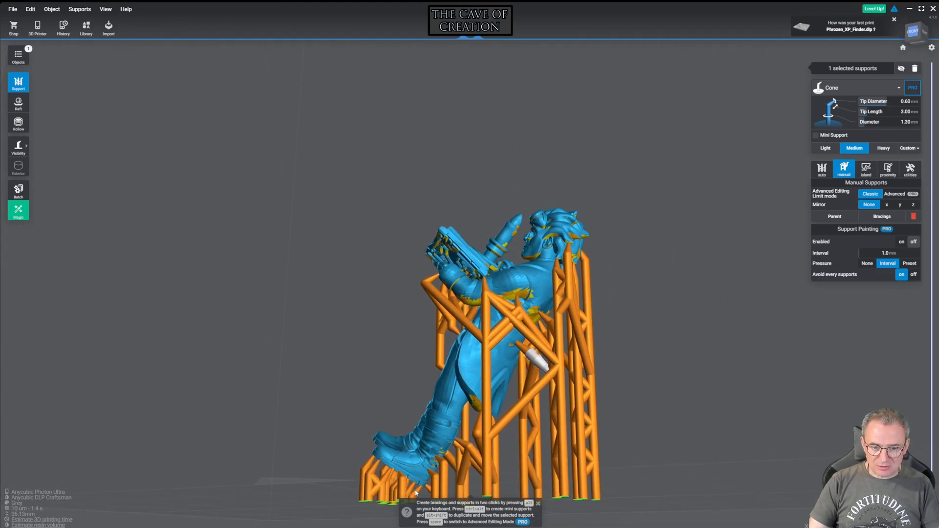
{"action": "left_click", "coordinate": [825, 148]}
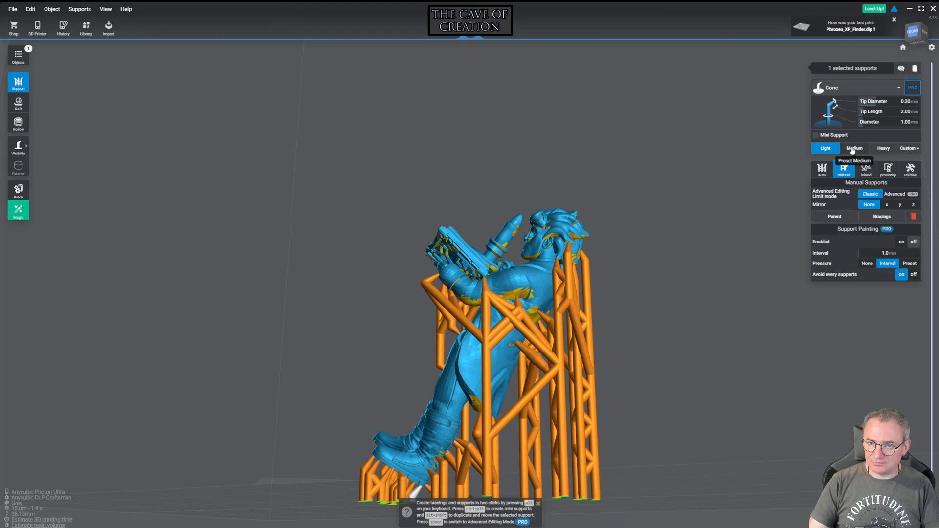
{"action": "left_click", "coordinate": [853, 148]}
Choose the Light preset and add a manual support beneath the arm holding the book
{"action": "left_click_drag", "start_coordinate": [639, 162], "coordinate": [710, 156]}
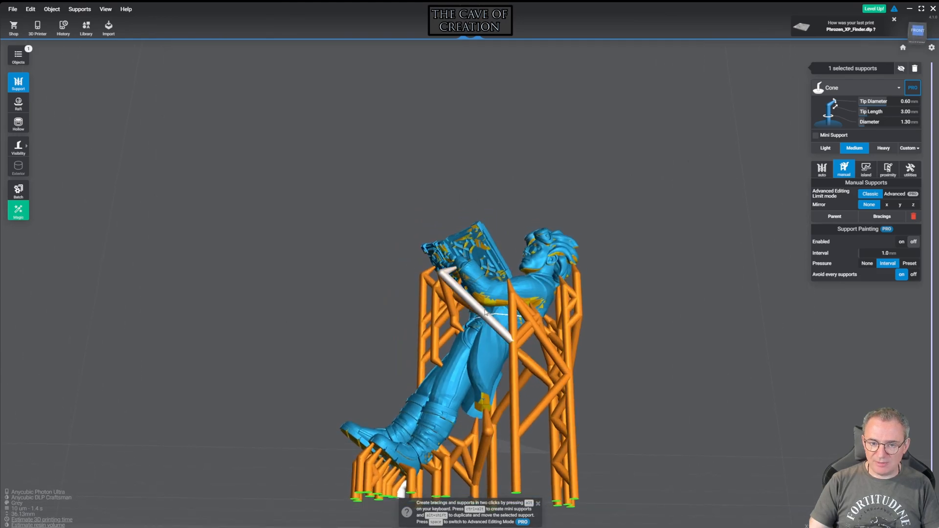
{"action": "left_click_drag", "start_coordinate": [701, 202], "coordinate": [709, 201]}
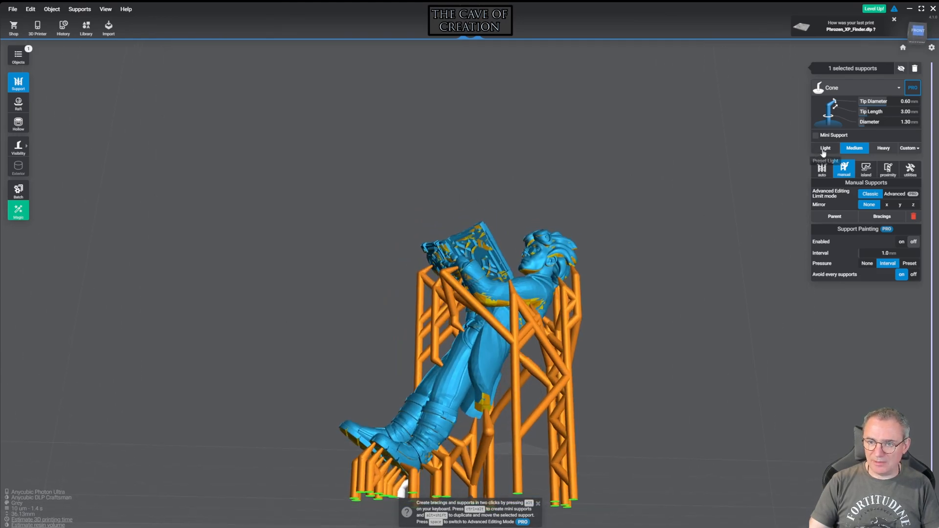
{"action": "left_click", "coordinate": [824, 149]}
{"action": "left_click_drag", "start_coordinate": [621, 241], "coordinate": [593, 297]}
{"action": "scroll", "coordinate": [594, 260], "scroll_direction": "up", "scroll_amount": 5}
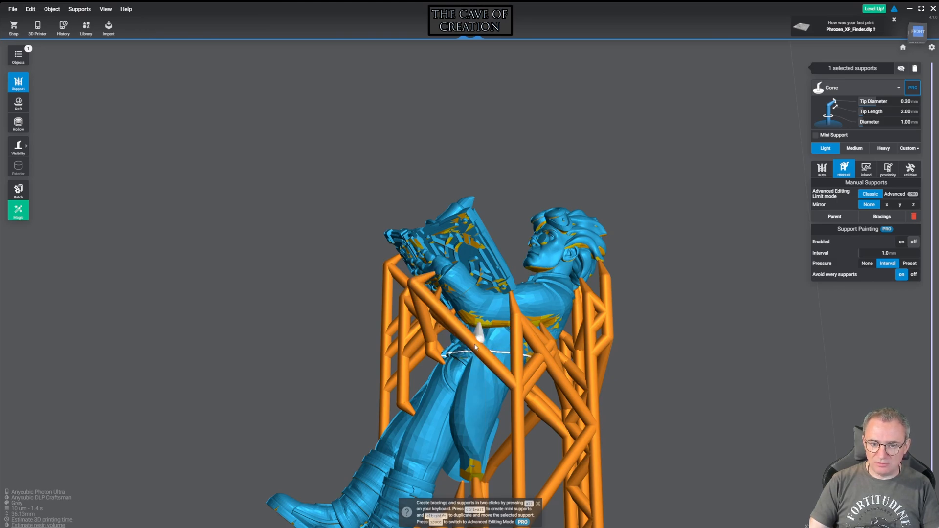
Add a Light support from the finger beneath the raised prop to the nearby diagonal brace and make it a mini support
{"action": "left_click_drag", "start_coordinate": [644, 301], "coordinate": [723, 270]}
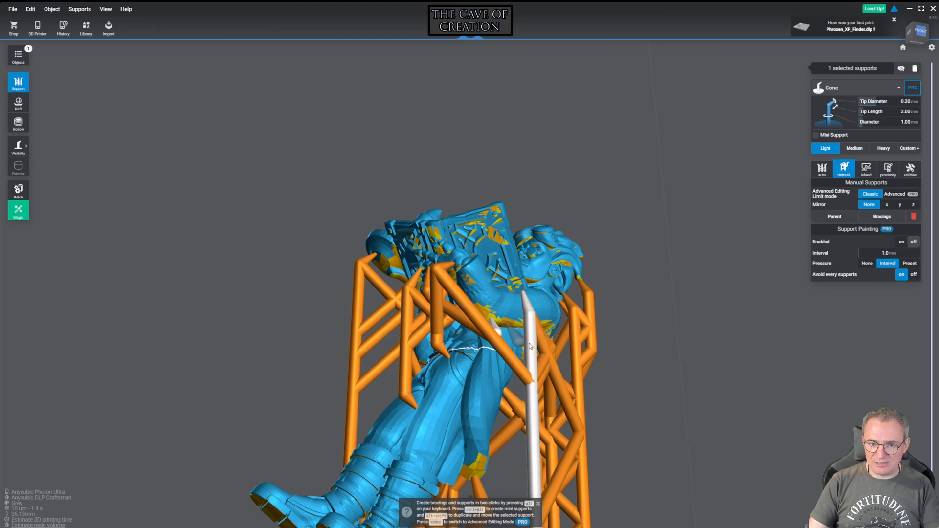
{"action": "left_click_drag", "start_coordinate": [597, 310], "coordinate": [559, 258]}
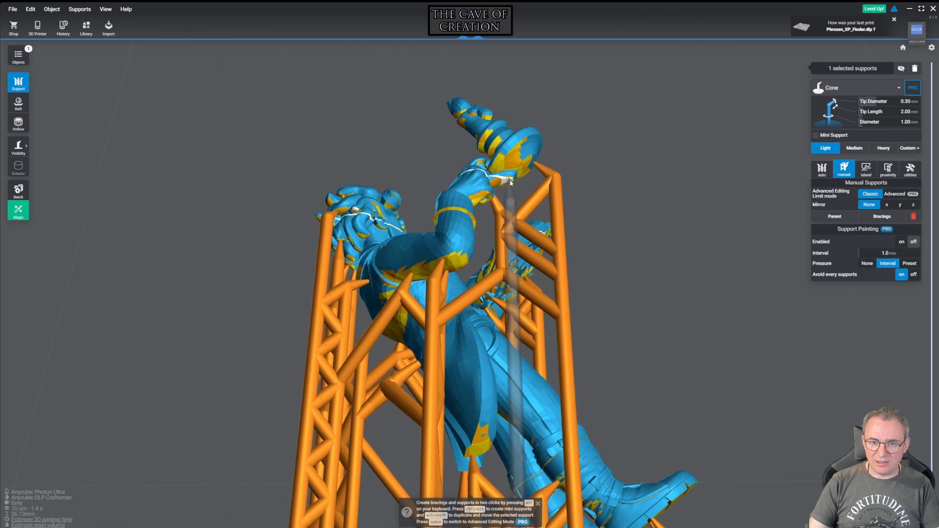
{"action": "left_click", "coordinate": [520, 211]}
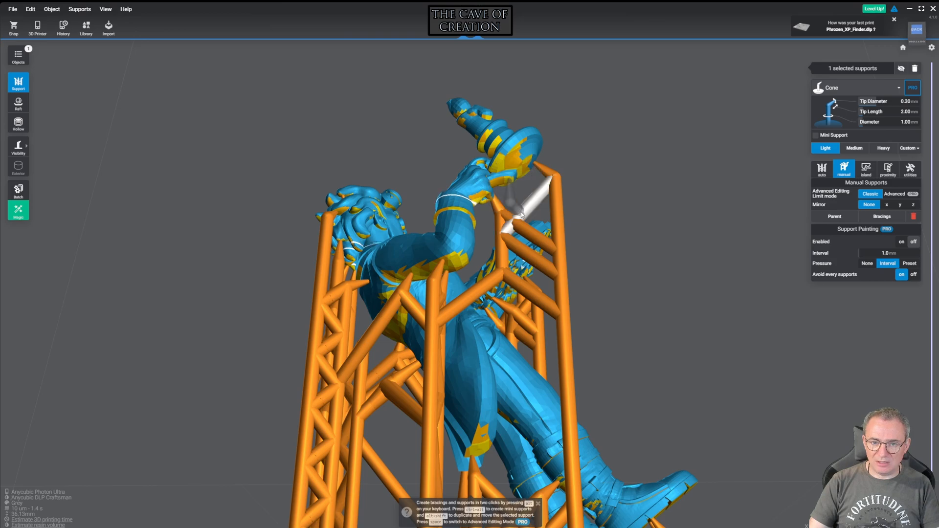
{"action": "left_click", "coordinate": [521, 215], "text": "alt"}
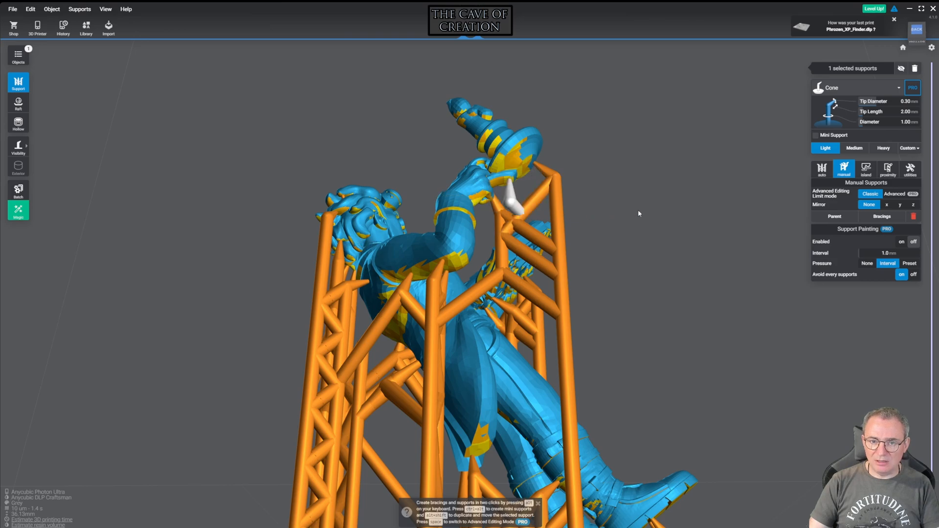
{"action": "left_click", "coordinate": [815, 136]}
Add a second support from the underside of the raised hand to the brace and make it a mini support
{"action": "right_click_drag", "start_coordinate": [650, 165], "coordinate": [548, 169]}
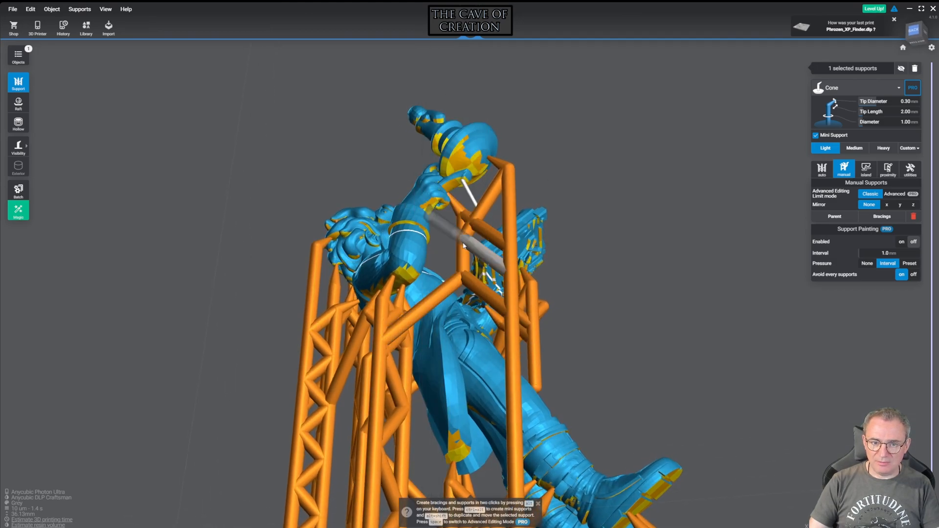
{"action": "left_click", "coordinate": [463, 244], "text": "alt"}
{"action": "left_click", "coordinate": [815, 135]}
{"action": "right_click_drag", "start_coordinate": [588, 86], "coordinate": [929, 91]}
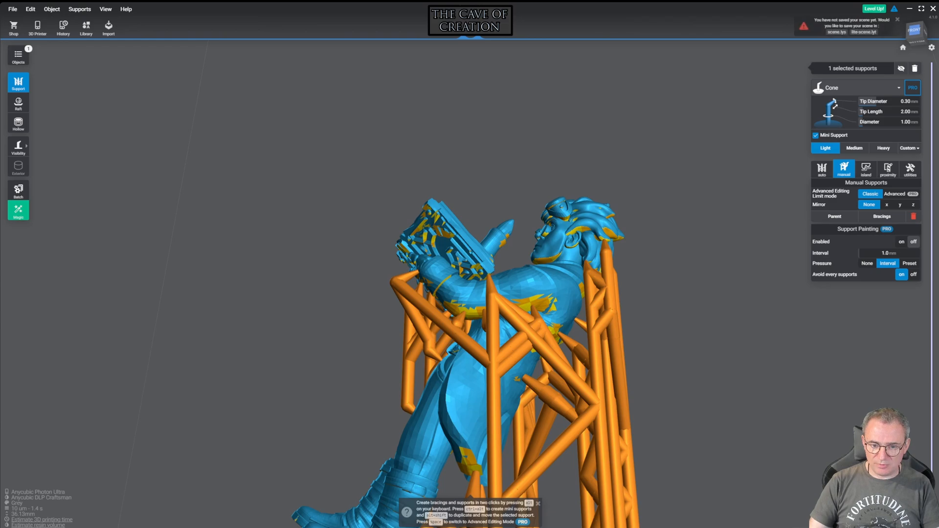
Inspect the supports around the figure's front and side and underneath the boots
{"action": "middle_click_drag", "start_coordinate": [613, 171], "coordinate": [737, 65]}
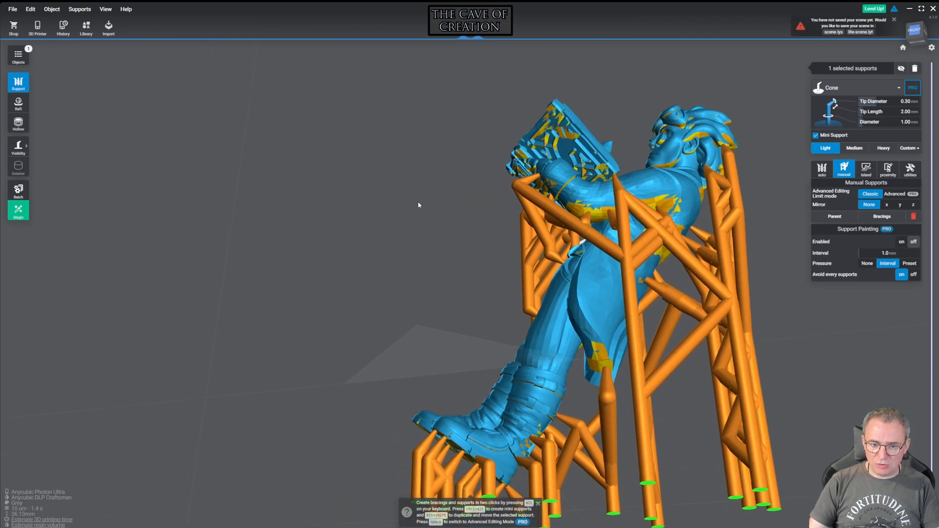
{"action": "middle_click_drag", "start_coordinate": [413, 208], "coordinate": [536, 152]}
{"action": "left_click", "coordinate": [439, 207]}
{"action": "right_click_drag", "start_coordinate": [440, 213], "coordinate": [671, 227]}
{"action": "scroll", "coordinate": [501, 218], "scroll_direction": "up", "scroll_amount": 8}
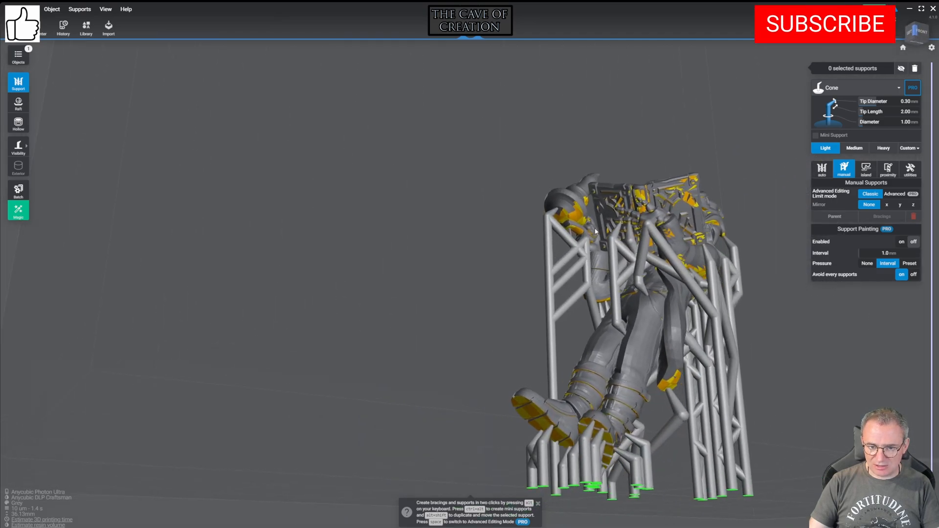
{"action": "right_click_drag", "start_coordinate": [404, 223], "coordinate": [242, 217]}
{"action": "right_click_drag", "start_coordinate": [215, 222], "coordinate": [266, 237]}
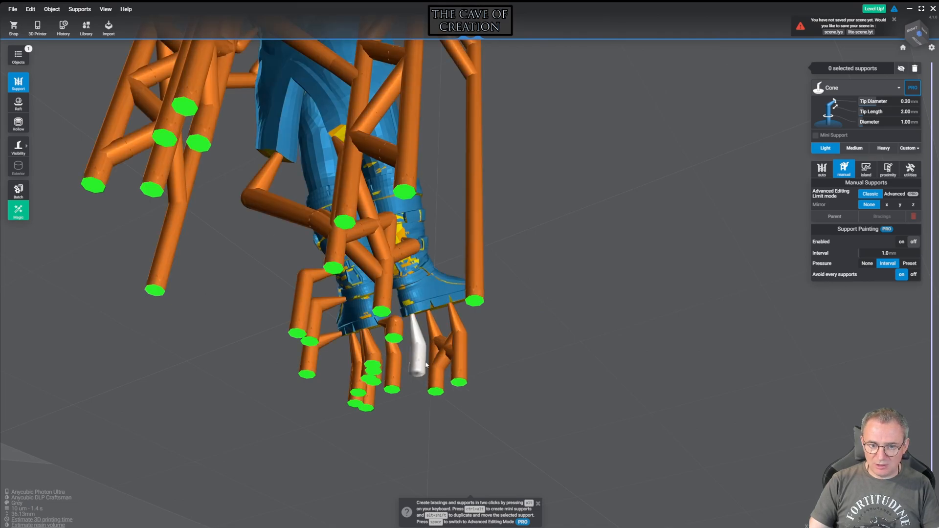
Select the support beneath the coat tail and set it to the Medium preset
{"action": "left_click", "coordinate": [418, 353]}
{"action": "right_click_drag", "start_coordinate": [584, 264], "coordinate": [611, 259]}
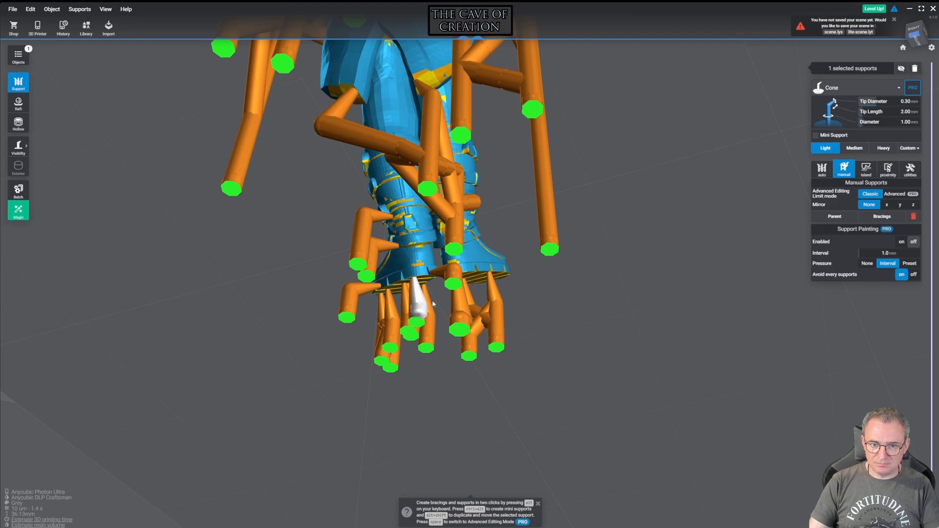
{"action": "right_click_drag", "start_coordinate": [678, 219], "coordinate": [315, 342]}
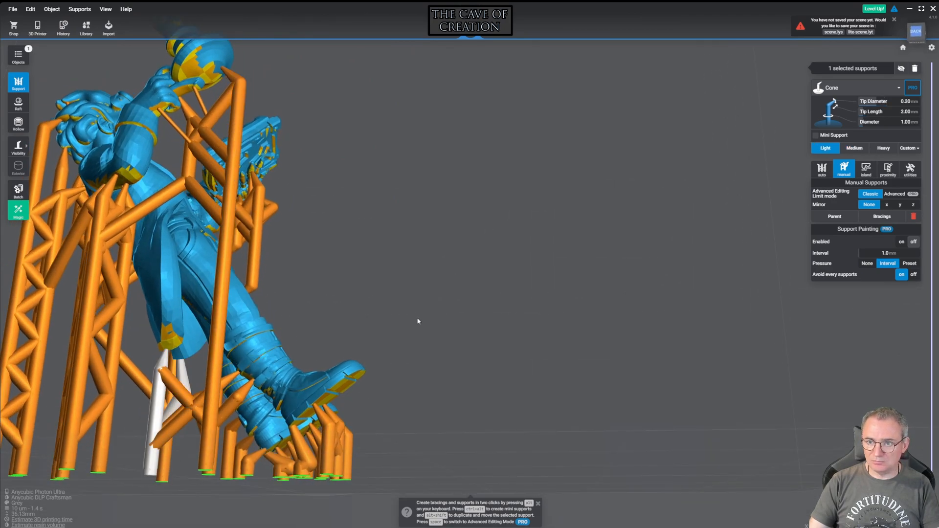
{"action": "right_click_drag", "start_coordinate": [308, 288], "coordinate": [328, 414]}
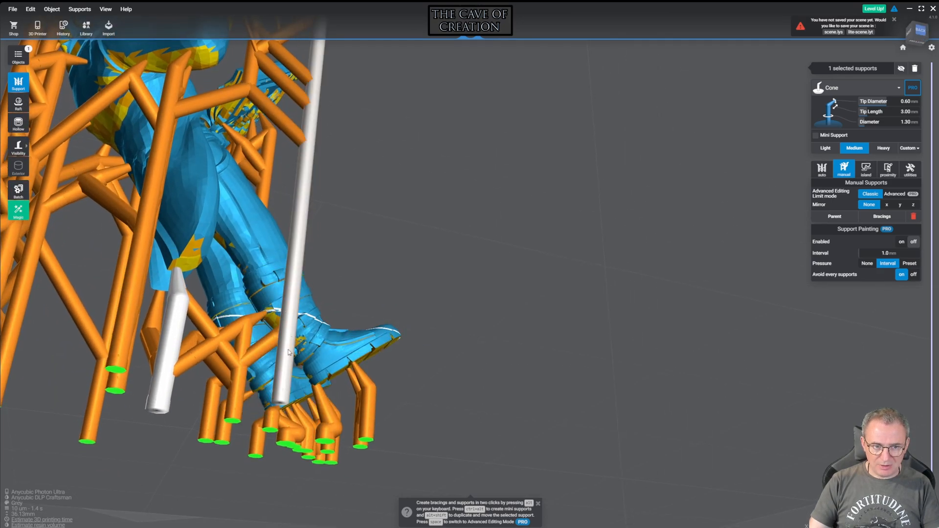
Select the short Light support beneath the lower boot and set it to the Medium preset
{"action": "right_click_drag", "start_coordinate": [321, 379], "coordinate": [291, 439]}
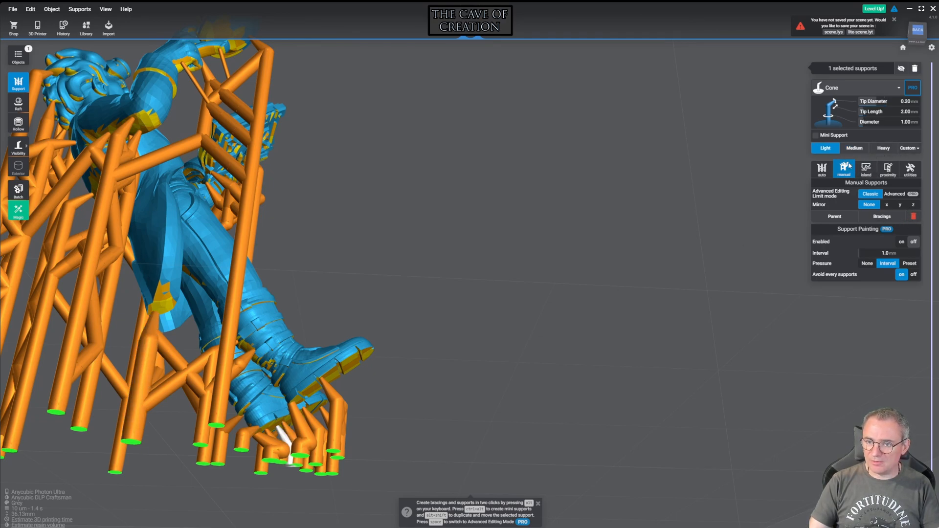
{"action": "scroll", "coordinate": [452, 355], "scroll_direction": "down", "scroll_amount": 5}
{"action": "right_click_drag", "start_coordinate": [440, 355], "coordinate": [262, 378]}
{"action": "scroll", "coordinate": [415, 371], "scroll_direction": "up", "scroll_amount": 6}
{"action": "right_click_drag", "start_coordinate": [481, 363], "coordinate": [483, 362]}
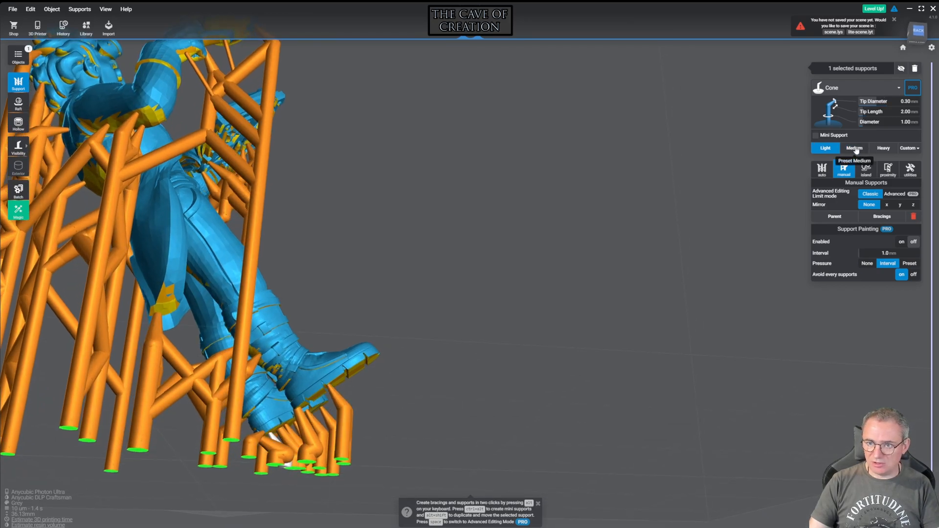
{"action": "scroll", "coordinate": [477, 203], "scroll_direction": "down", "scroll_amount": 8}
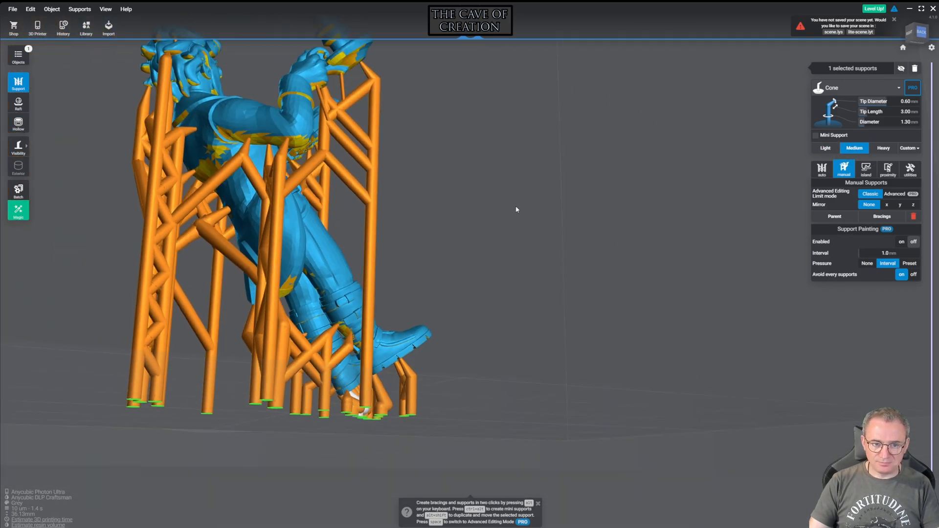
Add a Light support to the inner underside of the coat tail and make it a mini support
{"action": "right_click_drag", "start_coordinate": [414, 233], "coordinate": [755, 129]}
{"action": "right_click_drag", "start_coordinate": [634, 133], "coordinate": [634, 184]}
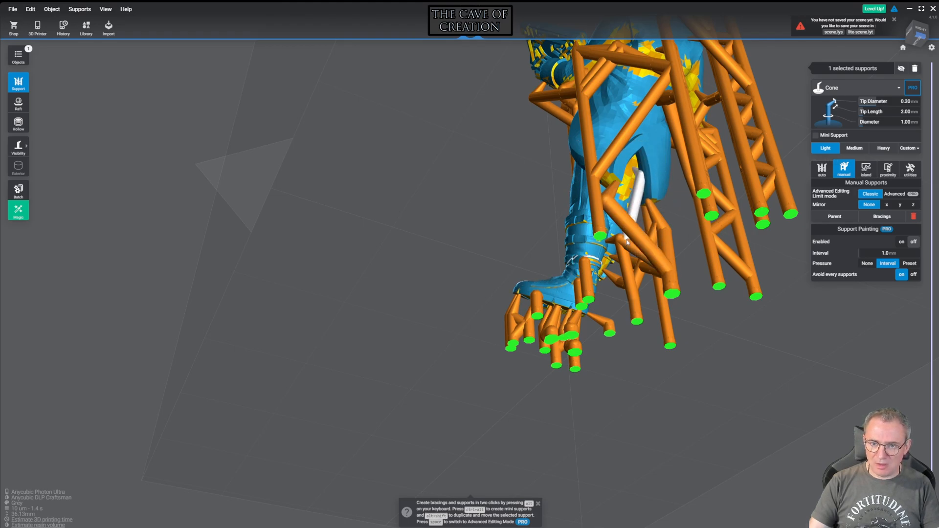
{"action": "mouse_move", "coordinate": [688, 187]}
{"action": "right_mouse_down"}
{"action": "mouse_move", "coordinate": [668, 195]}
{"action": "mouse_move", "coordinate": [686, 194]}
{"action": "right_mouse_up"}
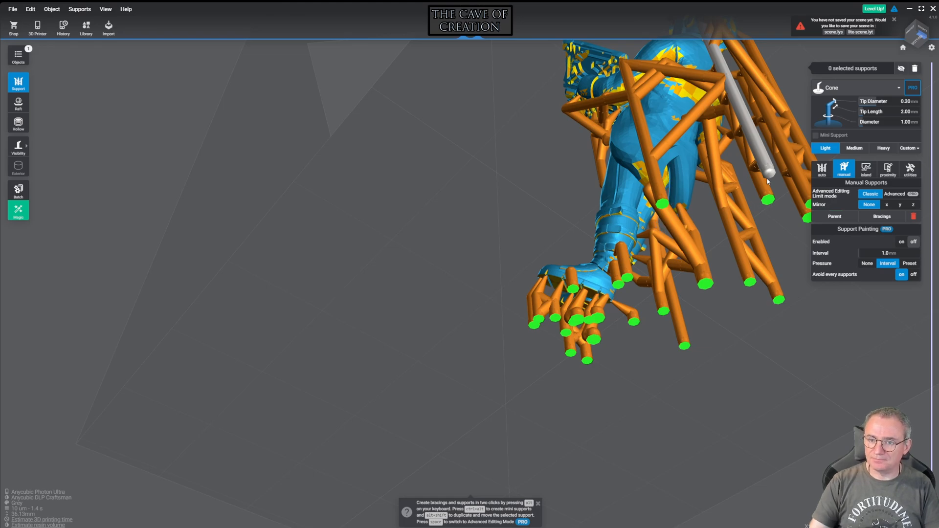
{"action": "right_click_drag", "start_coordinate": [704, 171], "coordinate": [761, 145]}
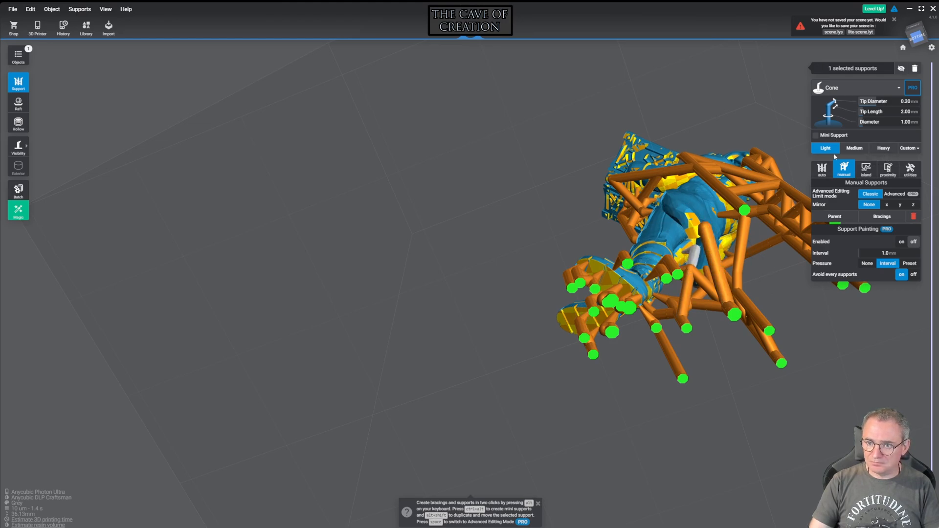
{"action": "right_click_drag", "start_coordinate": [807, 151], "coordinate": [674, 161]}
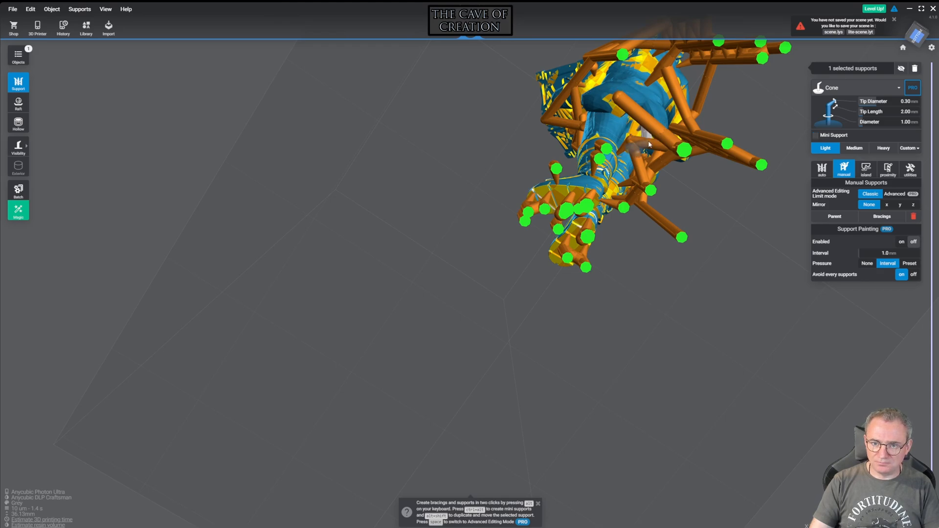
{"action": "right_click_drag", "start_coordinate": [702, 98], "coordinate": [486, 187]}
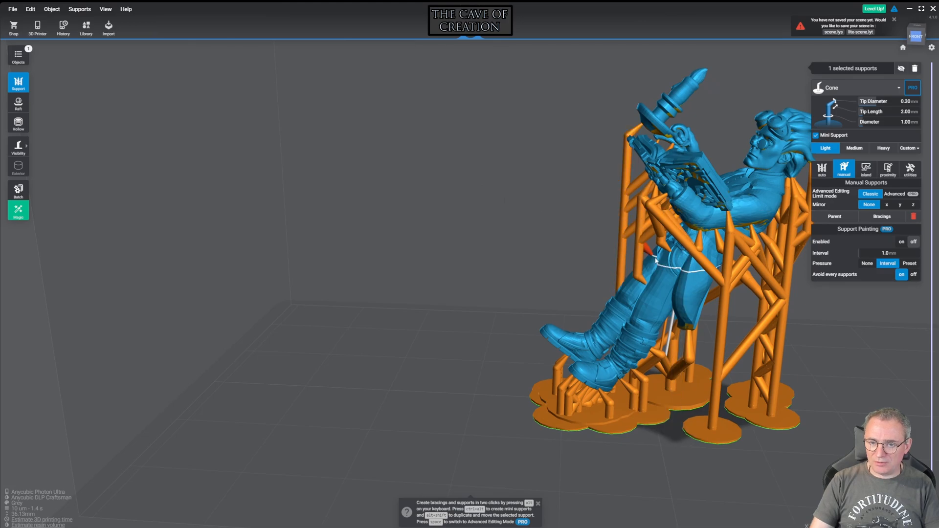
Convert the short support beneath the fingers of the hand holding the book into a mini support
{"action": "right_click_drag", "start_coordinate": [527, 222], "coordinate": [644, 262]}
{"action": "scroll", "coordinate": [645, 262], "scroll_direction": "up", "scroll_amount": 5}
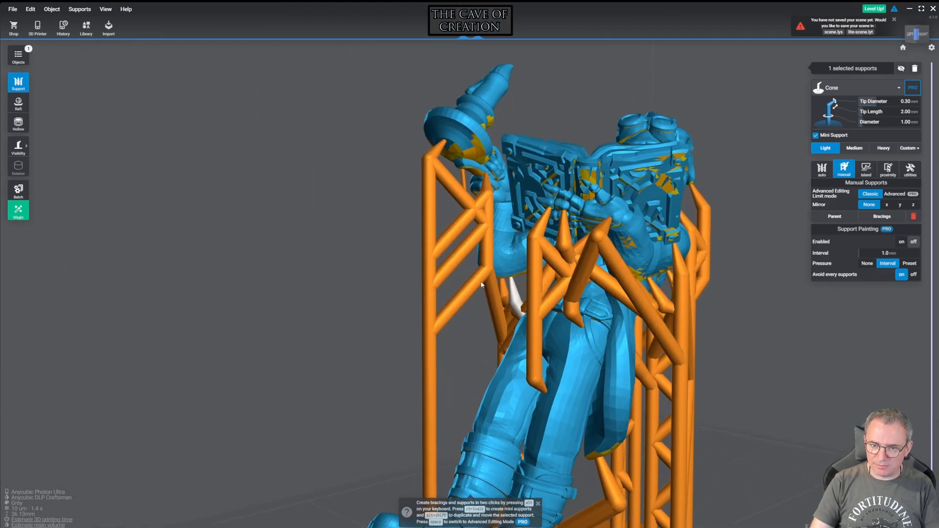
{"action": "right_click_drag", "start_coordinate": [388, 265], "coordinate": [533, 298]}
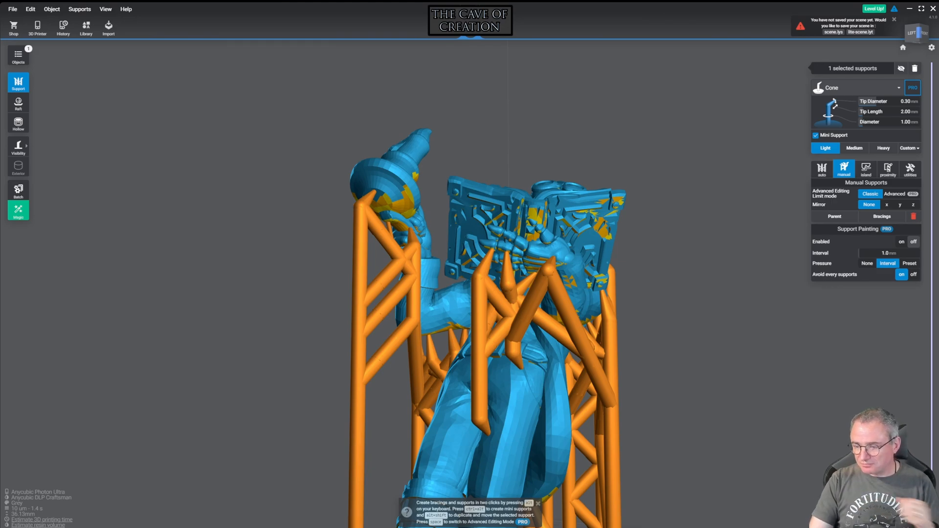
{"action": "right_click_drag", "start_coordinate": [533, 299], "coordinate": [857, 339]}
{"action": "right_click_drag", "start_coordinate": [506, 288], "coordinate": [623, 313]}
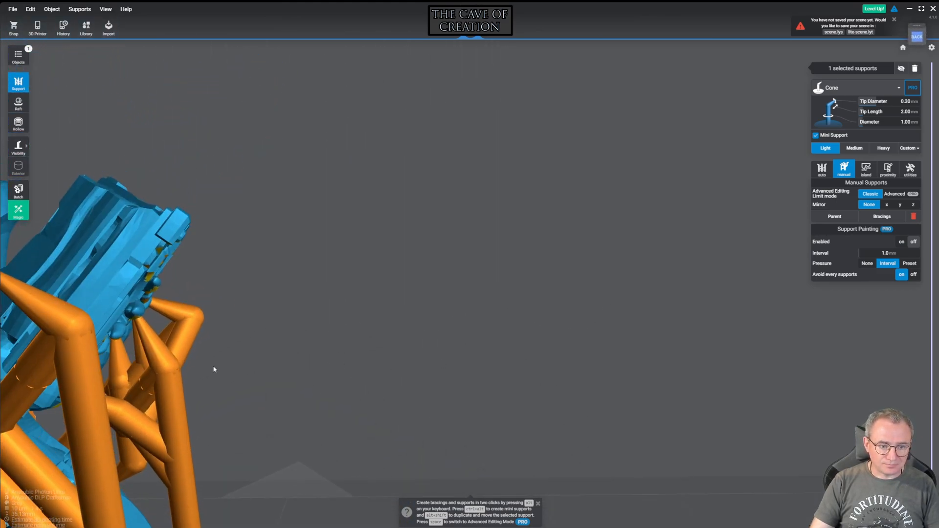
{"action": "right_click_drag", "start_coordinate": [233, 356], "coordinate": [75, 292]}
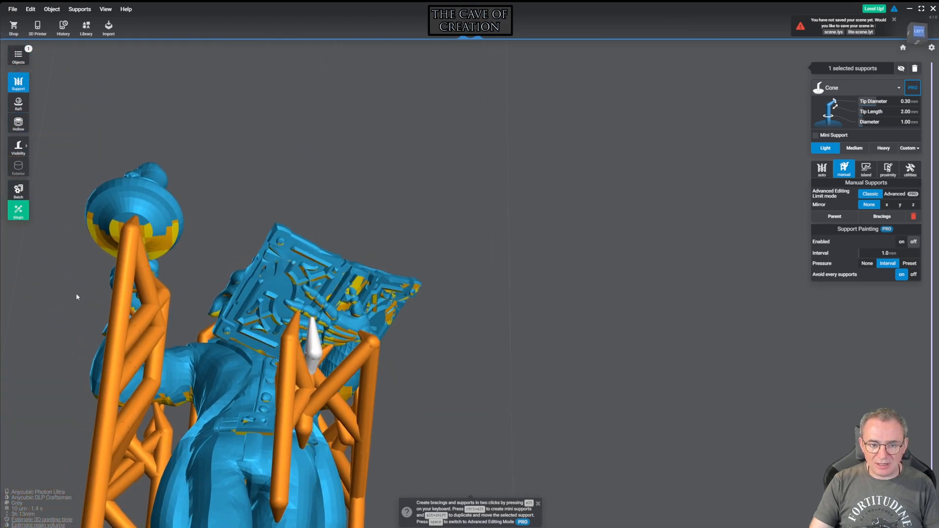
{"action": "right_click_drag", "start_coordinate": [542, 254], "coordinate": [414, 370]}
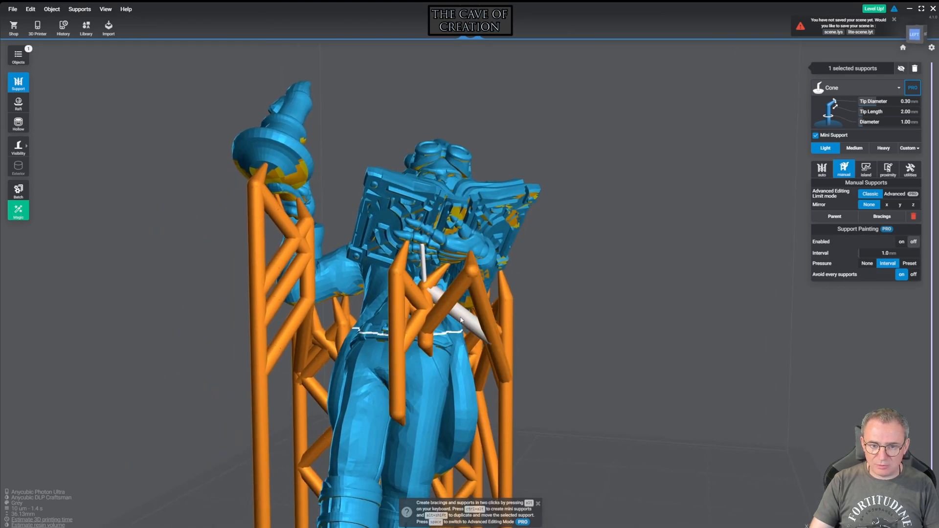
Check the short supports below the hand holding the book and clear the selection
{"action": "right_click_drag", "start_coordinate": [447, 313], "coordinate": [235, 356]}
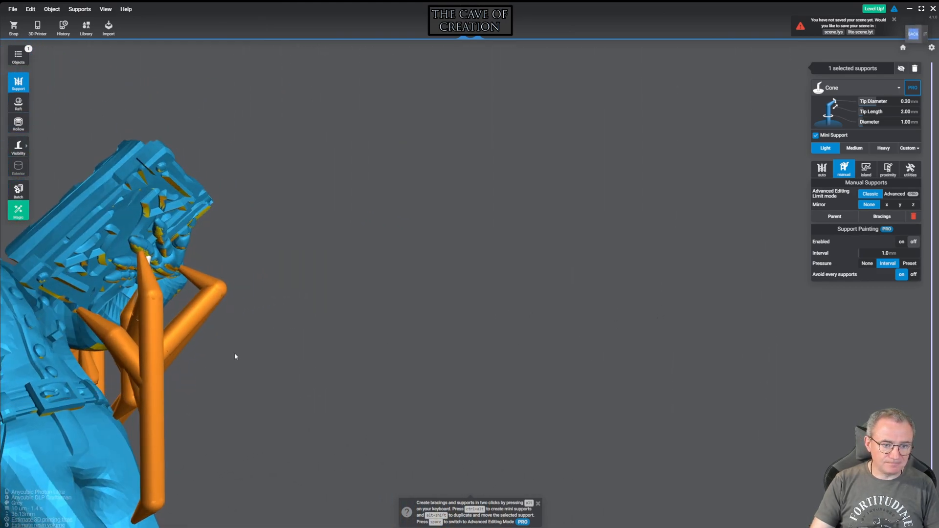
{"action": "left_click", "coordinate": [108, 331]}
{"action": "right_click_drag", "start_coordinate": [164, 304], "coordinate": [41, 353]}
{"action": "right_click_drag", "start_coordinate": [454, 321], "coordinate": [208, 314]}
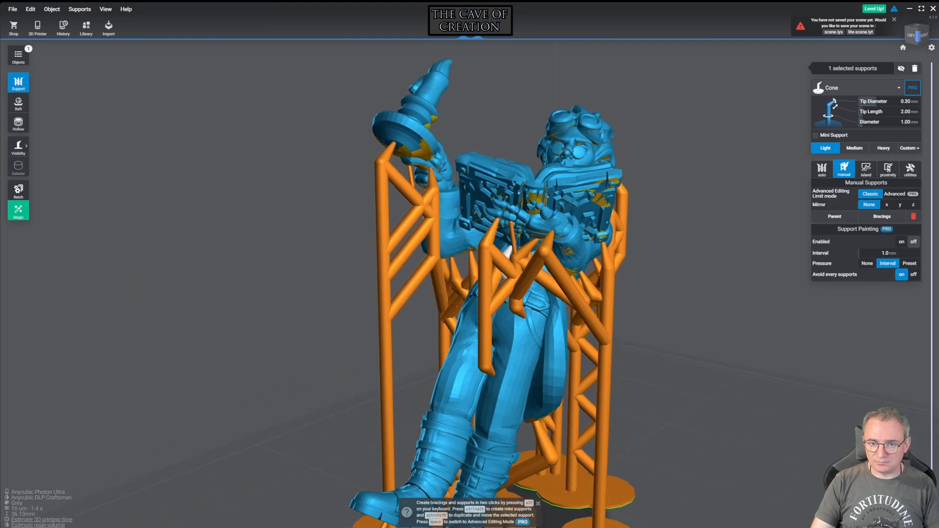
{"action": "left_click", "coordinate": [707, 388]}
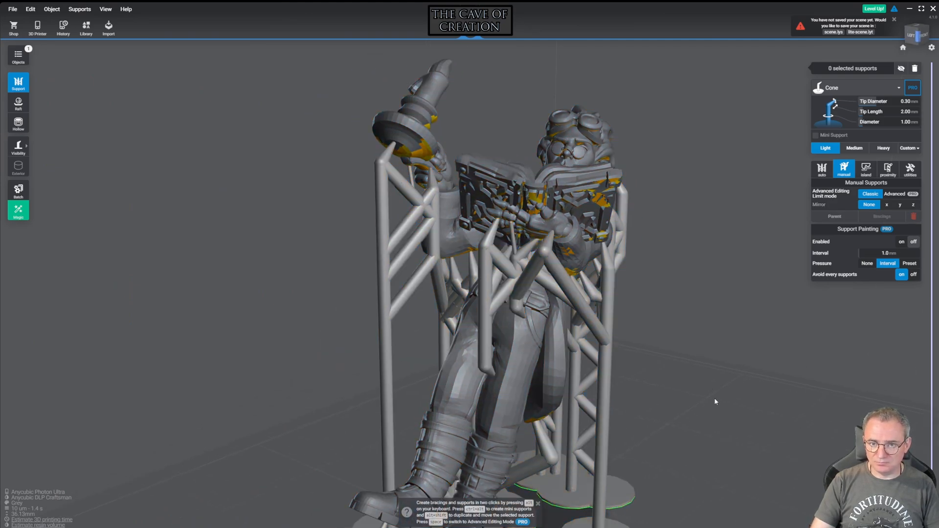
Add a mini support from the rear edge of the raised prop's base to the neighbouring support column
{"action": "right_click", "coordinate": [714, 397]}
{"action": "scroll", "coordinate": [710, 386], "scroll_direction": "down", "scroll_amount": 3}
{"action": "right_click_drag", "start_coordinate": [709, 386], "coordinate": [888, 292]}
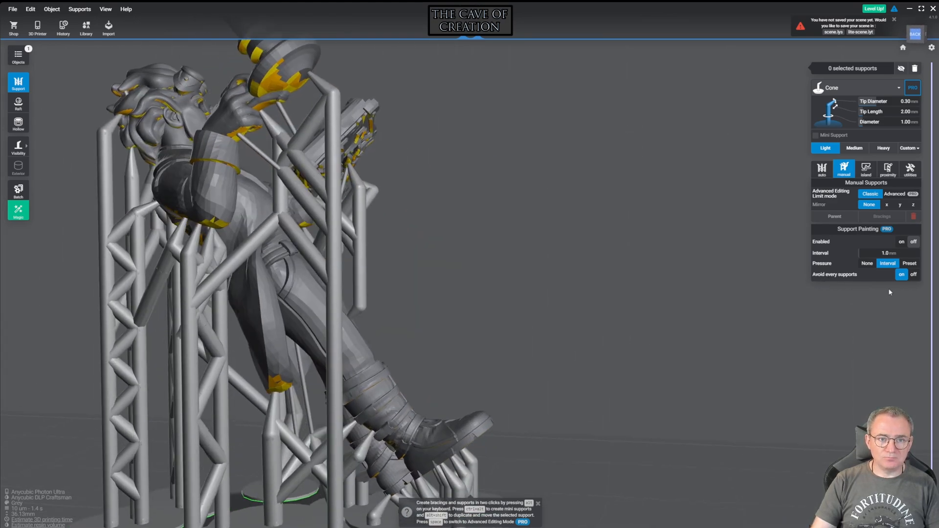
{"action": "right_click_drag", "start_coordinate": [766, 291], "coordinate": [658, 305]}
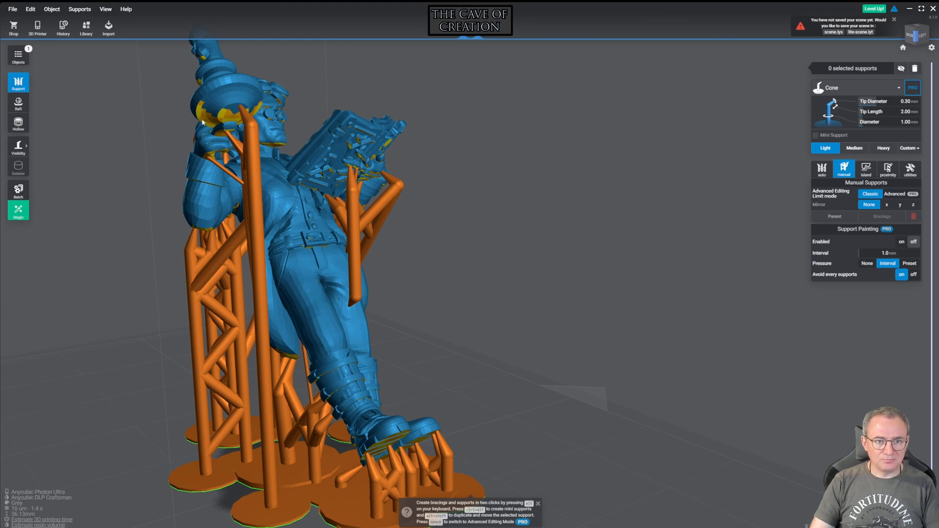
{"action": "left_click", "coordinate": [200, 120]}
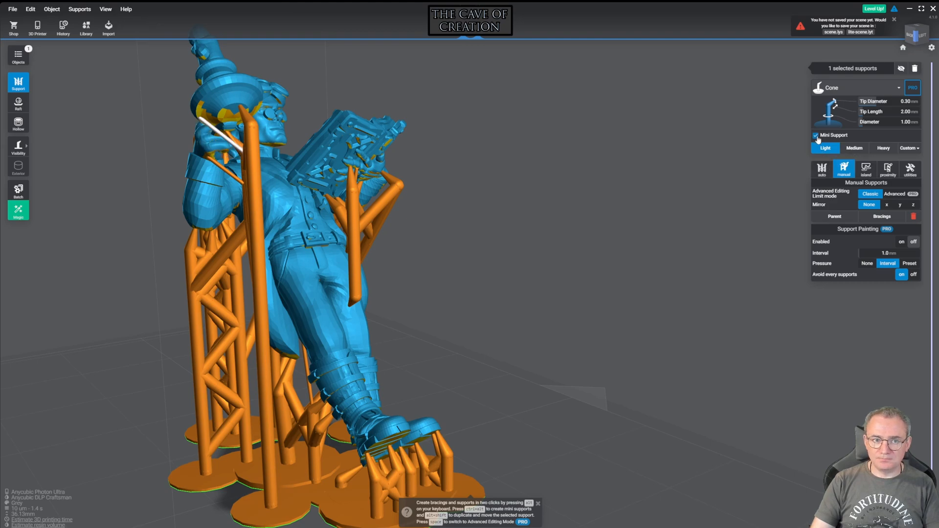
Add a Light support beneath the opposite edge of the raised prop's base and make it a mini support
{"action": "right_click_drag", "start_coordinate": [648, 112], "coordinate": [549, 128]}
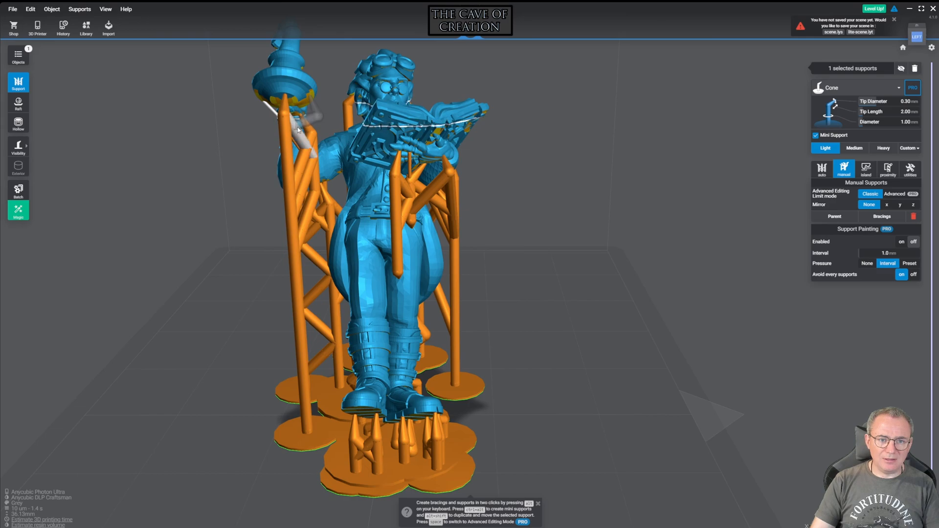
{"action": "left_click", "coordinate": [816, 137]}
{"action": "right_click_drag", "start_coordinate": [684, 122], "coordinate": [496, 195]}
Switch to the export settings and export the supported miniature as an .stl 3D file
{"action": "scroll", "coordinate": [562, 165], "scroll_direction": "down", "scroll_amount": 2}
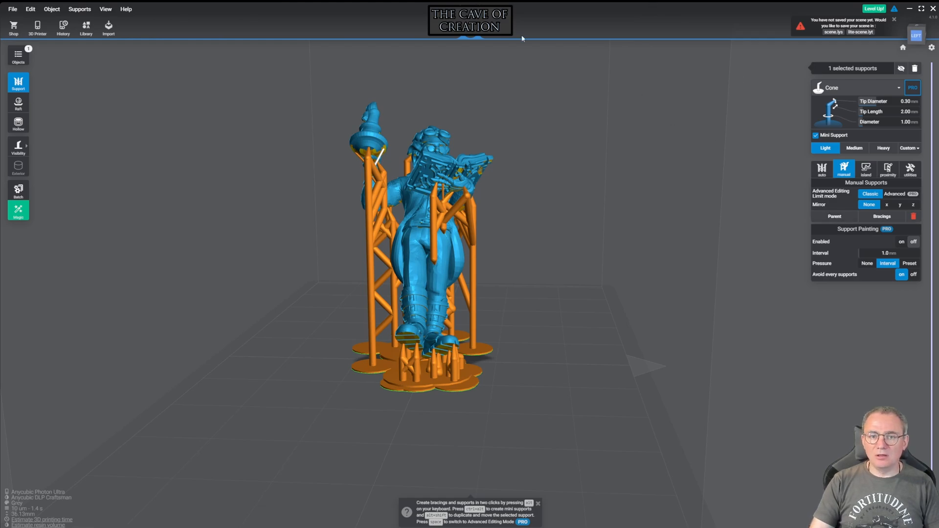
{"action": "left_click", "coordinate": [491, 27]}
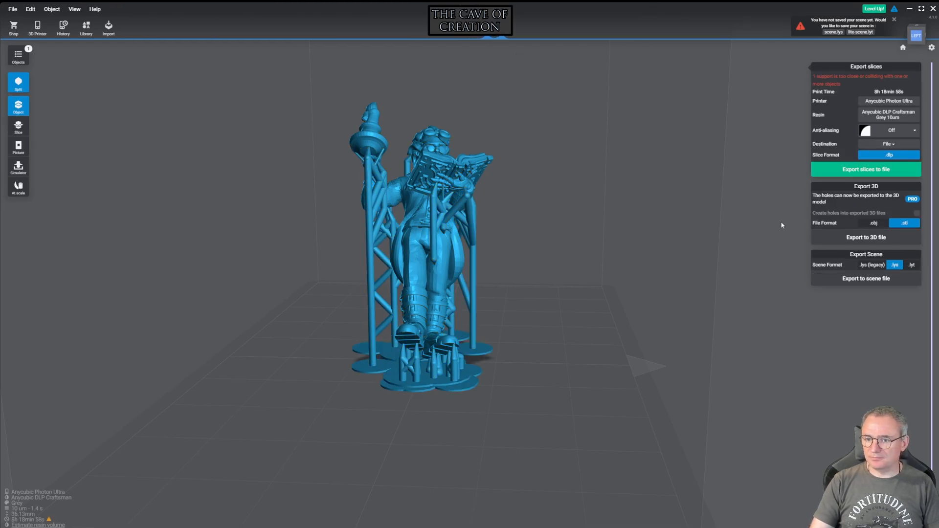
{"action": "left_click", "coordinate": [887, 238]}
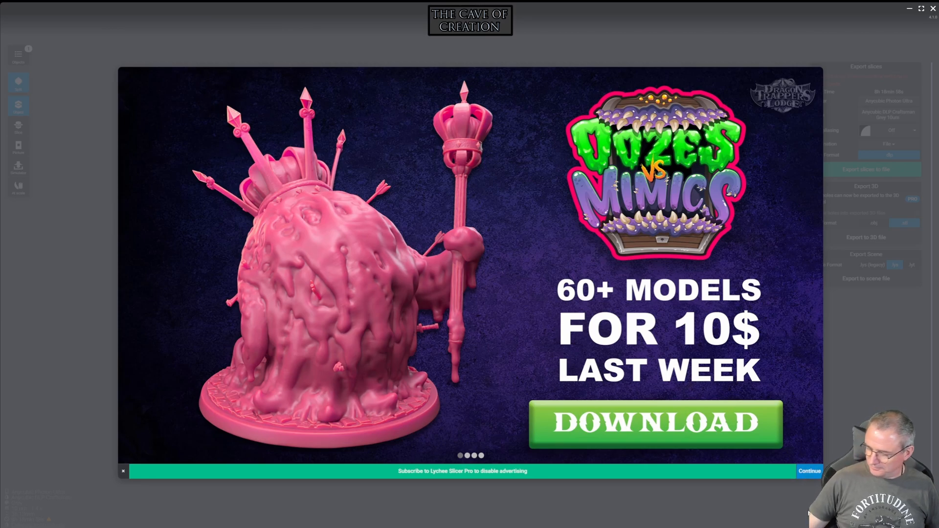
Continue past the advertisement to complete the miniature's export, and replace the current scene with a new one
{"action": "left_click", "coordinate": [811, 473]}
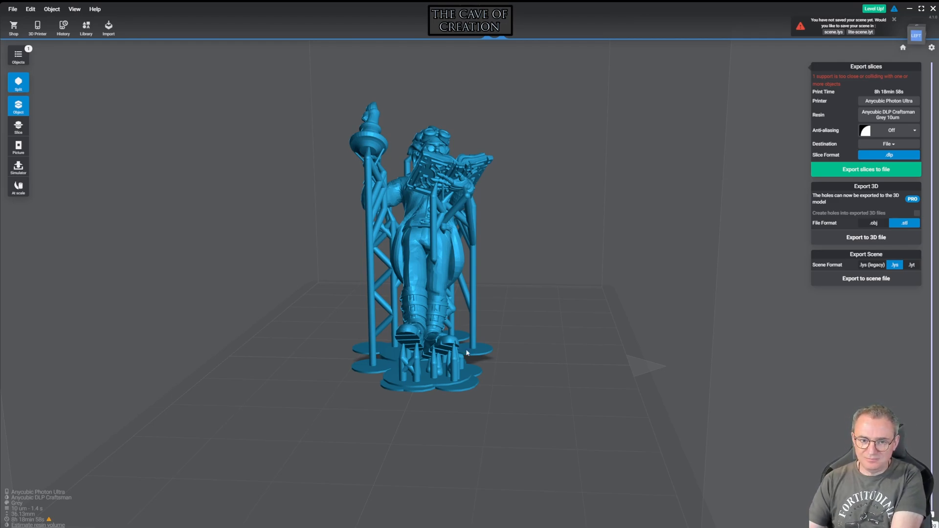
{"action": "right_click_drag", "start_coordinate": [561, 338], "coordinate": [491, 327]}
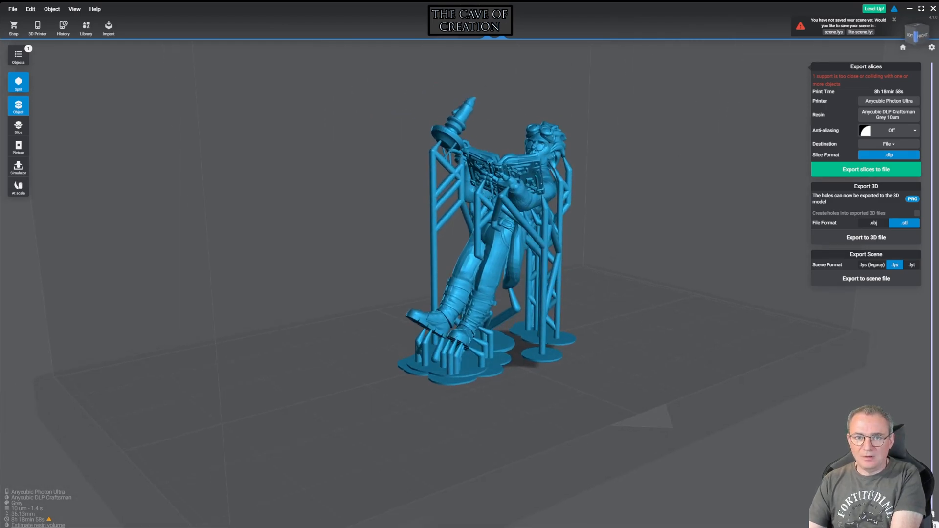
{"action": "left_click", "coordinate": [471, 23]}
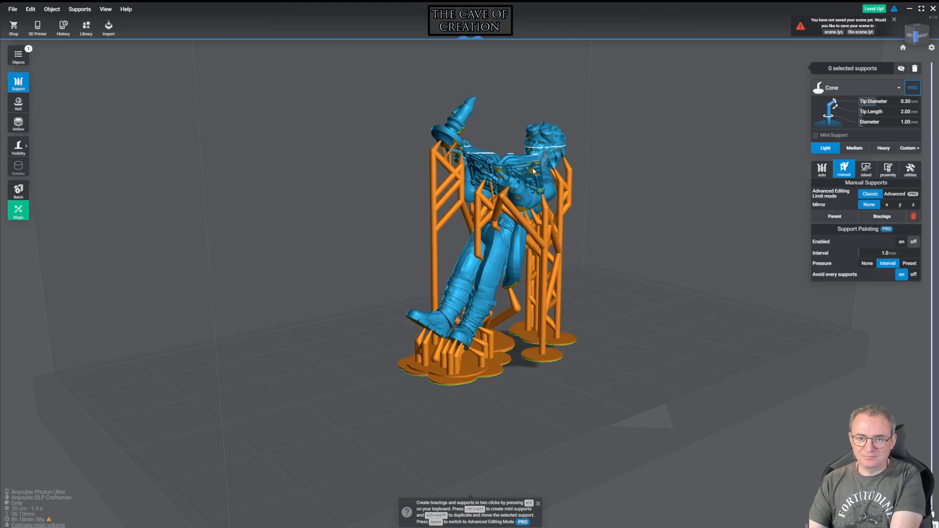
{"action": "left_click", "coordinate": [20, 8]}
{"action": "left_click", "coordinate": [24, 21]}
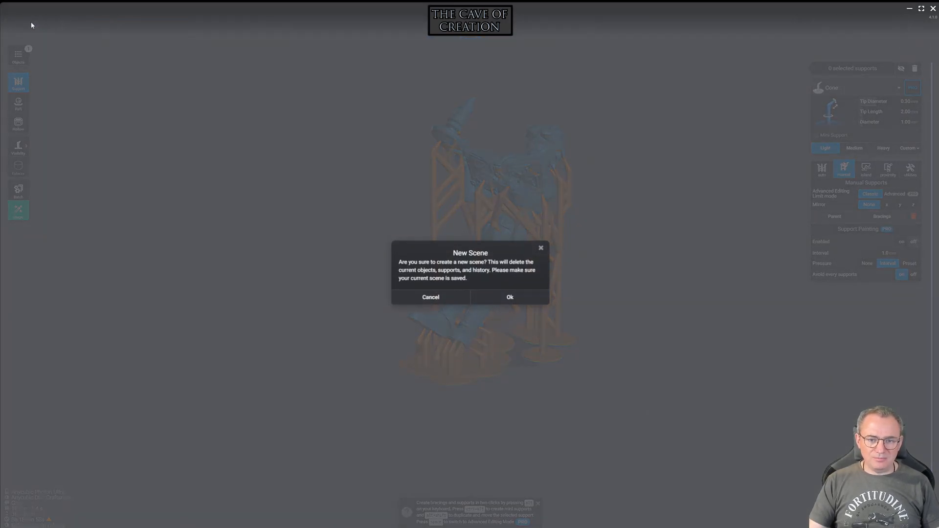
{"action": "left_click", "coordinate": [509, 297]}
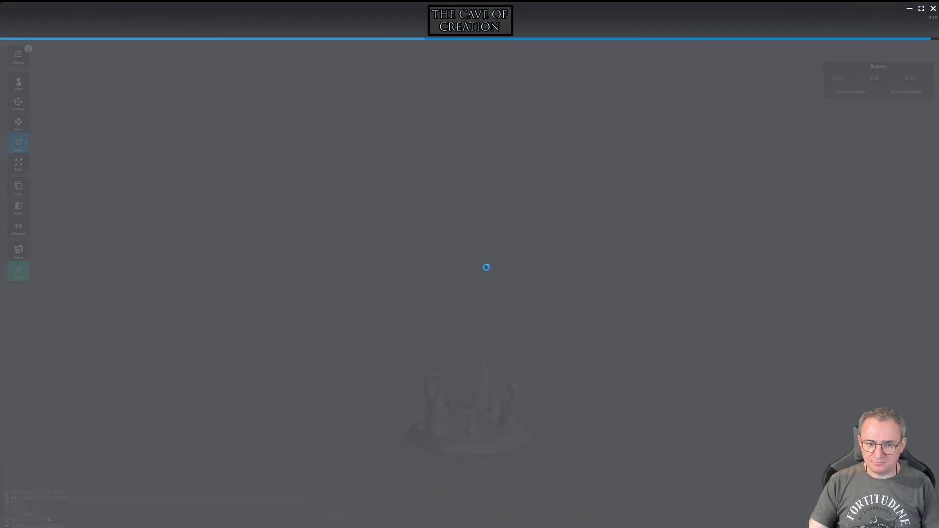
Generate automatic Light supports at Normal density for the round tentacle base
{"action": "left_click_drag", "start_coordinate": [551, 306], "coordinate": [684, 283]}
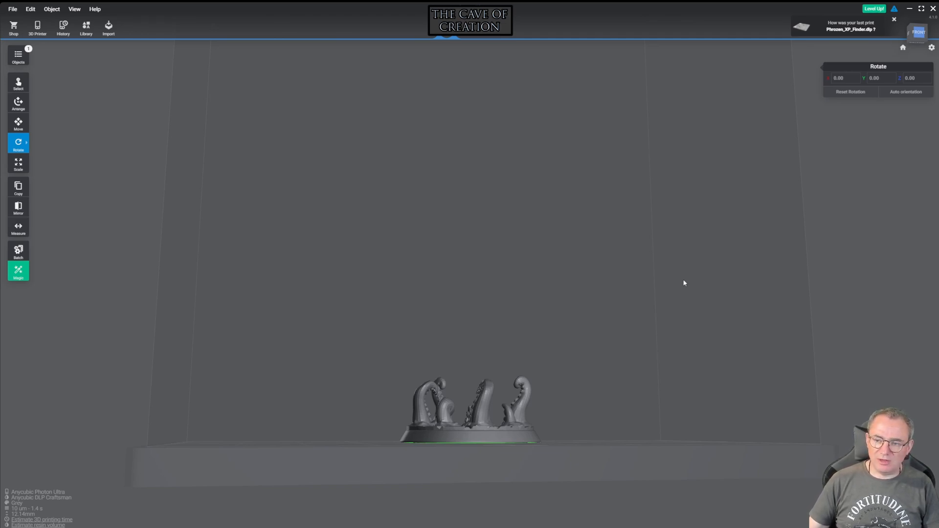
{"action": "left_click_drag", "start_coordinate": [677, 225], "coordinate": [621, 266]}
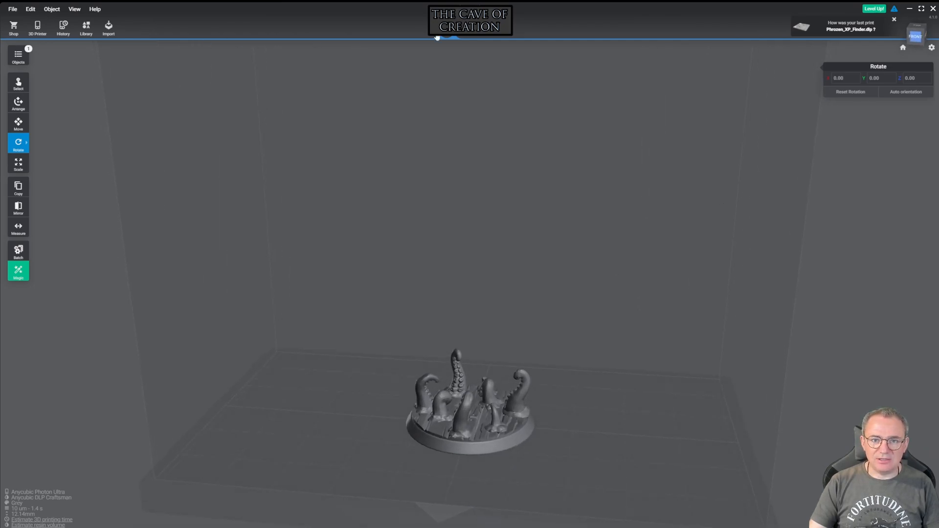
{"action": "left_click", "coordinate": [467, 37]}
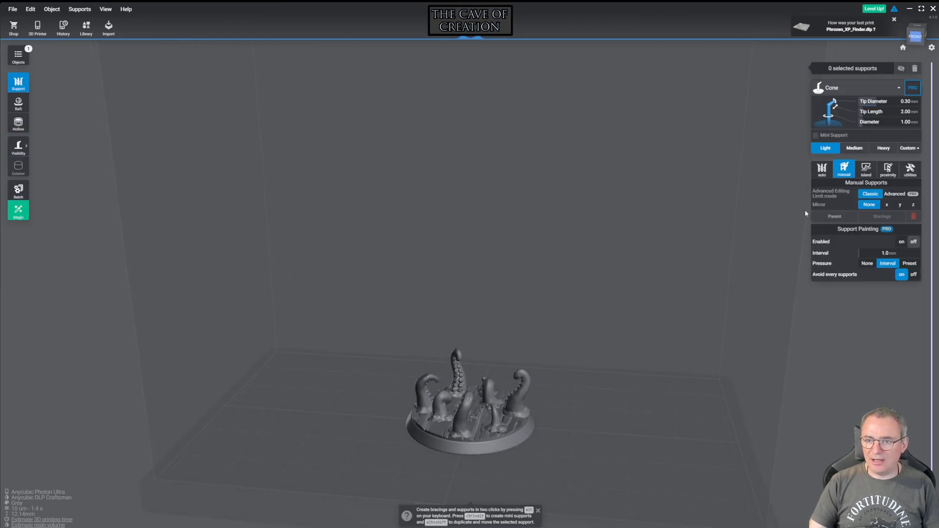
{"action": "left_click", "coordinate": [822, 171]}
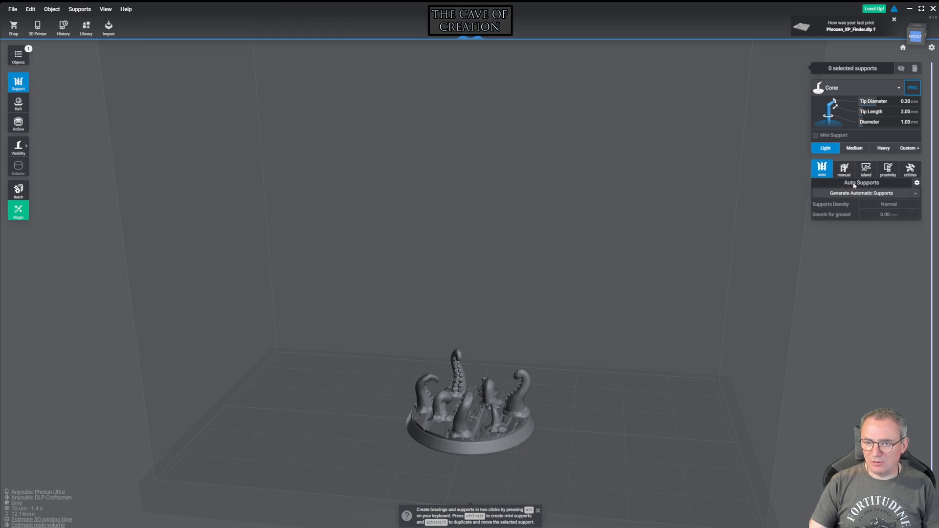
{"action": "left_click", "coordinate": [487, 387]}
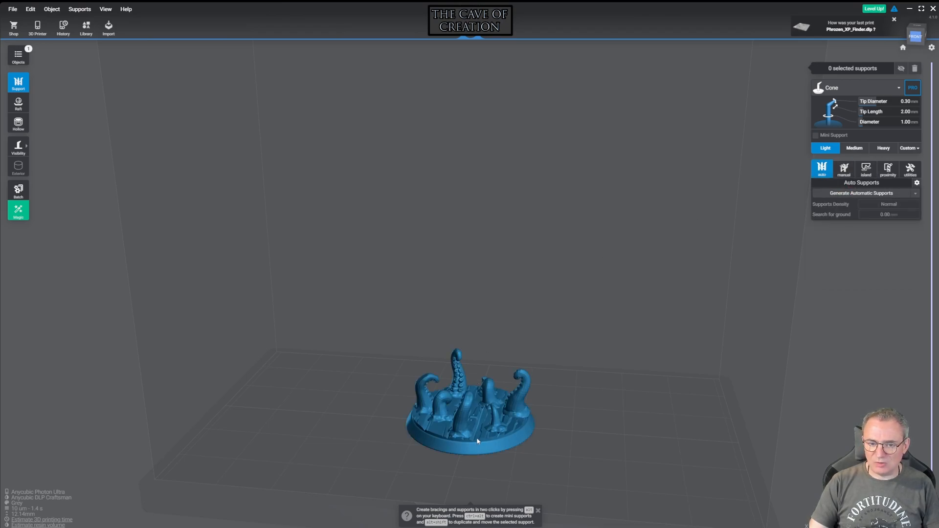
{"action": "left_click", "coordinate": [878, 193]}
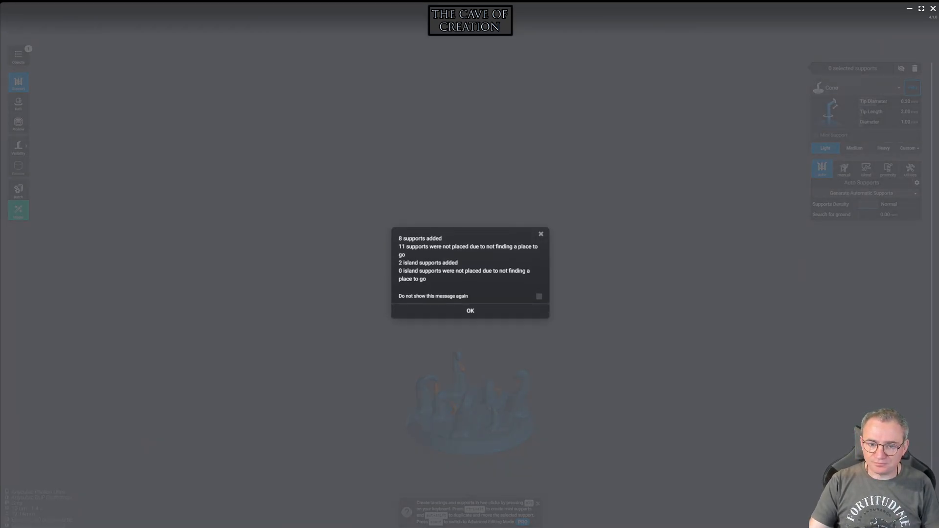
{"action": "left_click", "coordinate": [473, 311]}
Export the supported tentacle base as an .stl 3D file, continuing past the advertisement
{"action": "mouse_move", "coordinate": [635, 353]}
{"action": "right_mouse_down"}
{"action": "mouse_move", "coordinate": [442, 347]}
{"action": "mouse_move", "coordinate": [775, 346]}
{"action": "mouse_move", "coordinate": [769, 372]}
{"action": "mouse_move", "coordinate": [613, 345]}
{"action": "mouse_move", "coordinate": [396, 349]}
{"action": "mouse_move", "coordinate": [496, 337]}
{"action": "mouse_move", "coordinate": [651, 348]}
{"action": "right_mouse_up"}
{"action": "mouse_move", "coordinate": [624, 298]}
{"action": "right_mouse_down"}
{"action": "mouse_move", "coordinate": [660, 296]}
{"action": "mouse_move", "coordinate": [624, 295]}
{"action": "right_mouse_up"}
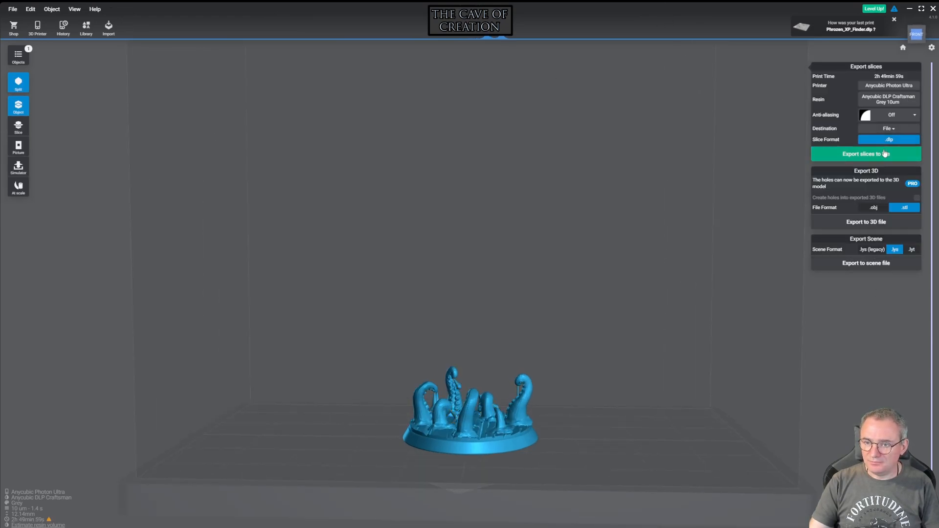
{"action": "left_click", "coordinate": [896, 222]}
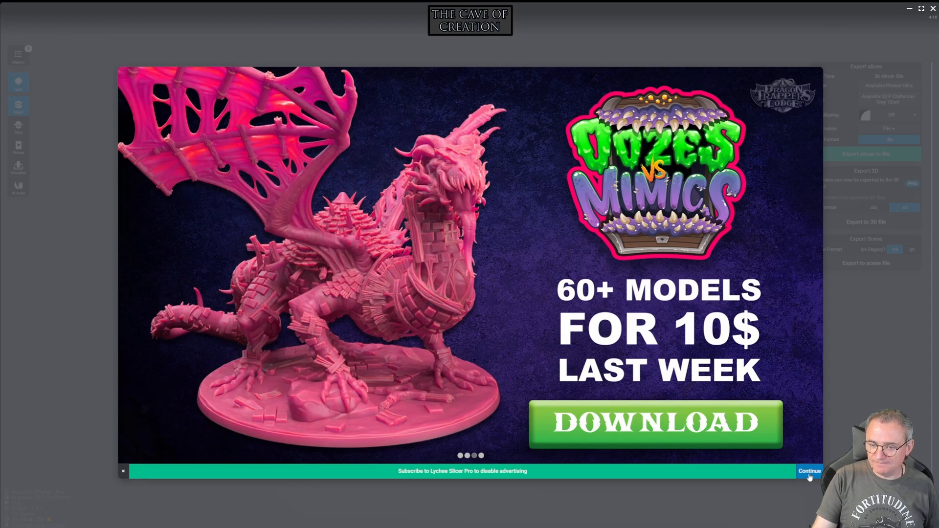
{"action": "left_click", "coordinate": [806, 472]}
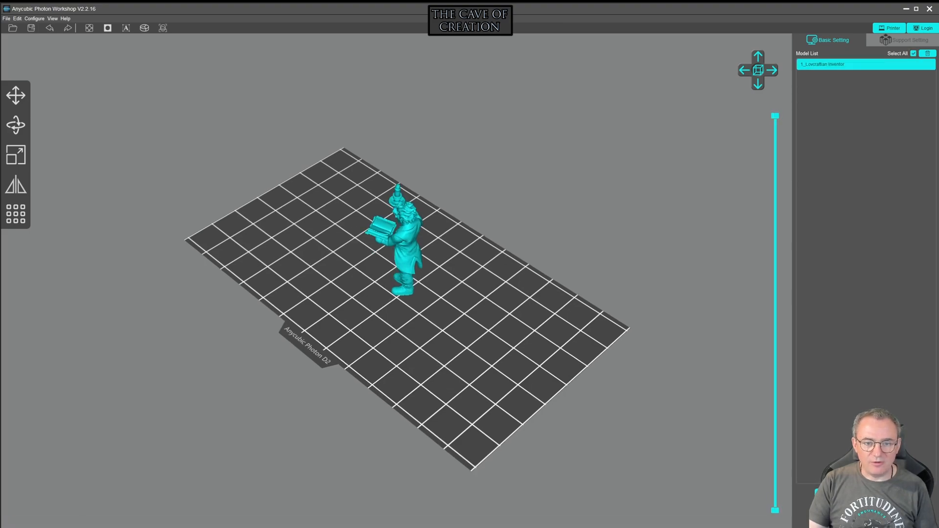
Switch to Anycubic Photon Workshop and delete the inventor miniature standing upright on the build plate
{"action": "key", "text": "Delete"}
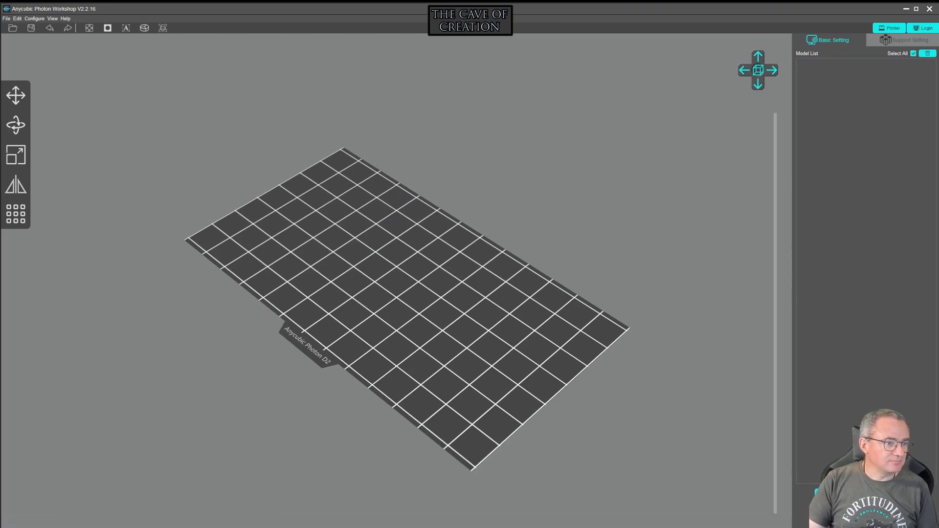